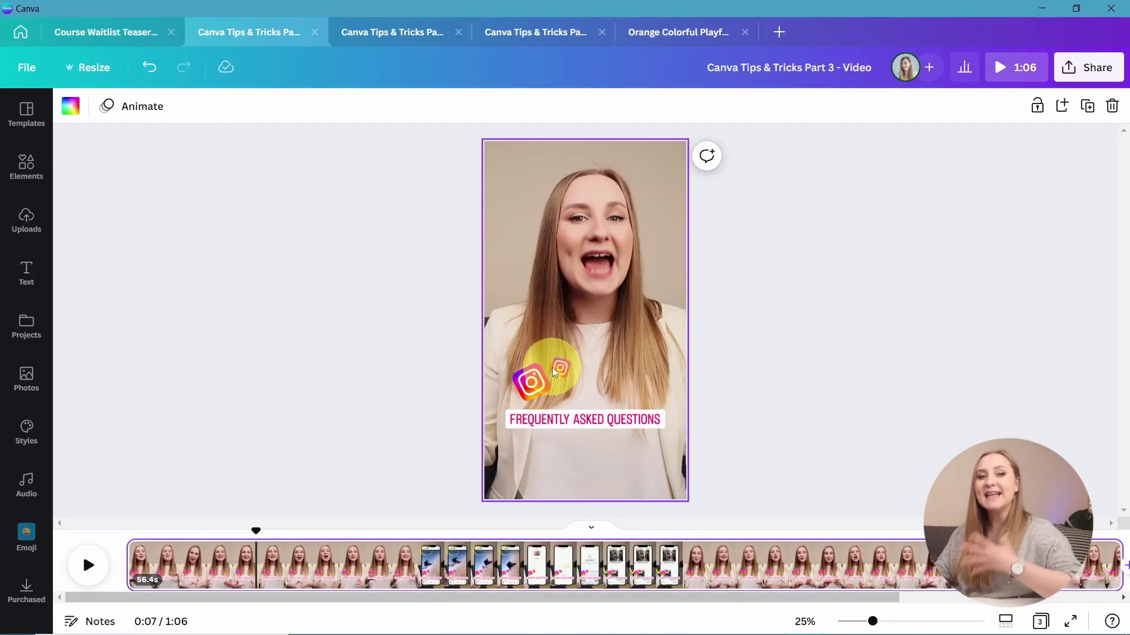
# - Show the Instagram icon's timing and trim both ends so it appears briefly near 12 seconds
pyautogui.click(562, 383)
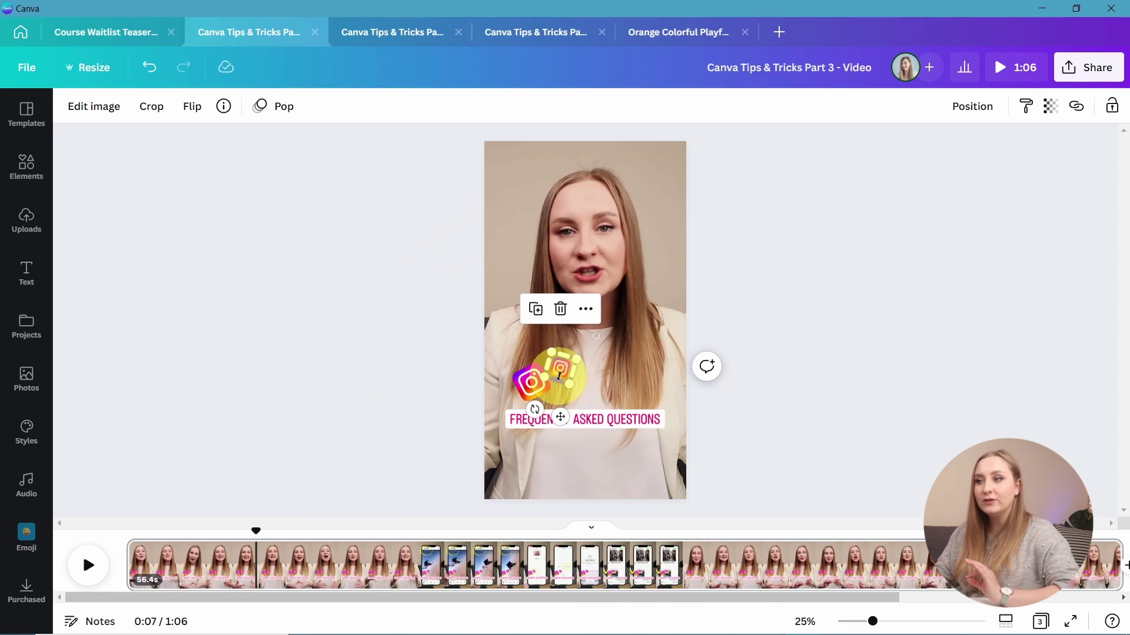
pyautogui.rightClick(559, 367)
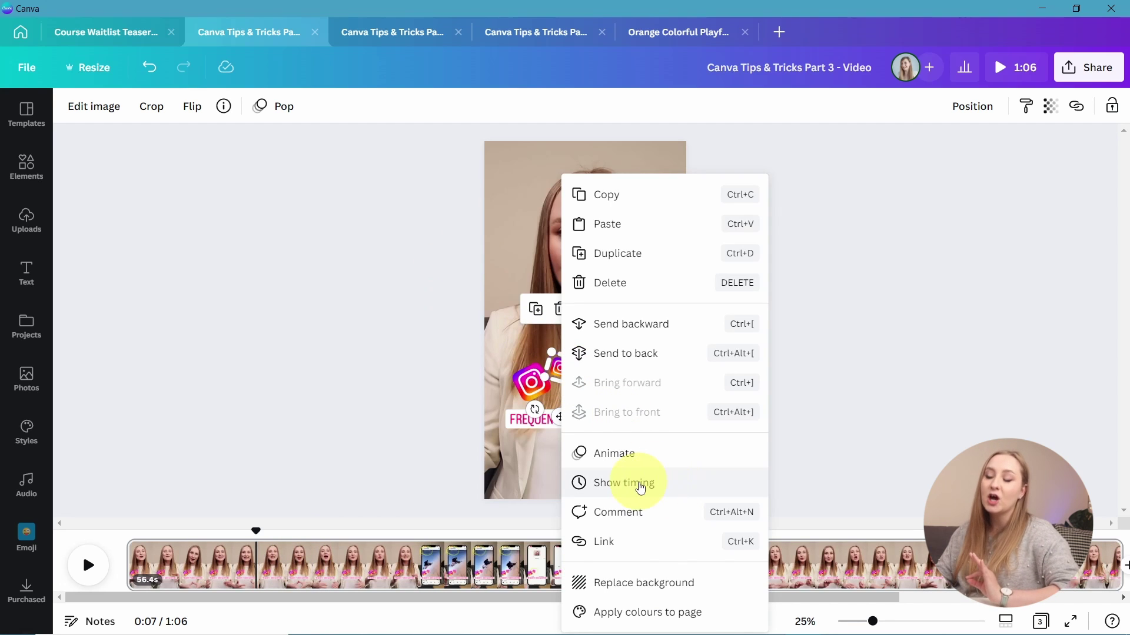
pyautogui.click(640, 483)
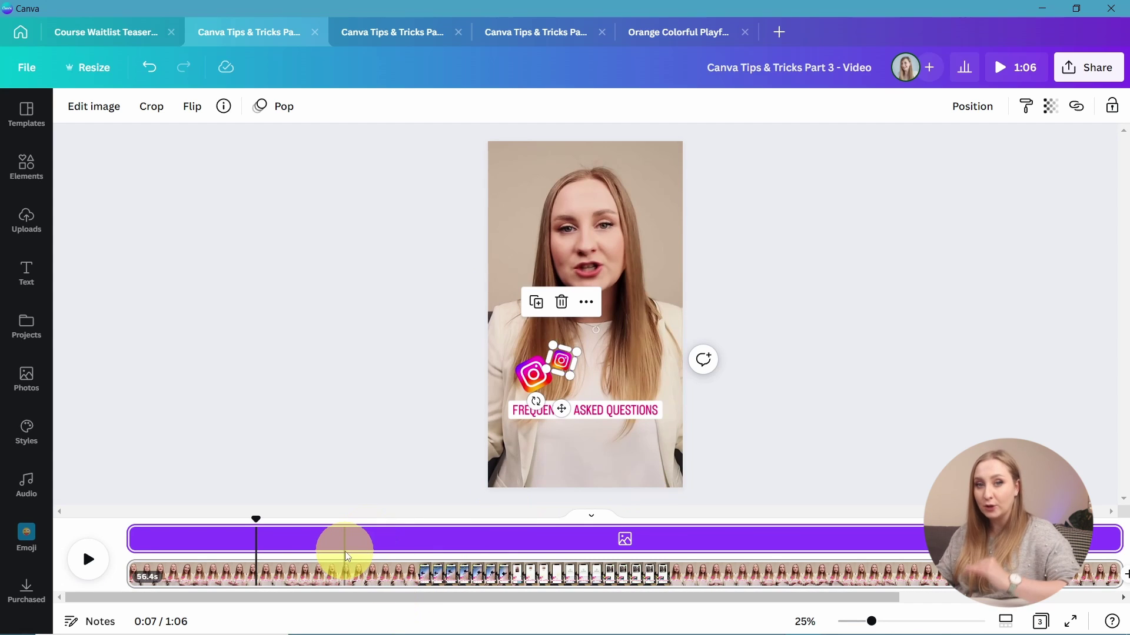
pyautogui.moveTo(175, 540); pyautogui.dragTo(347, 536)
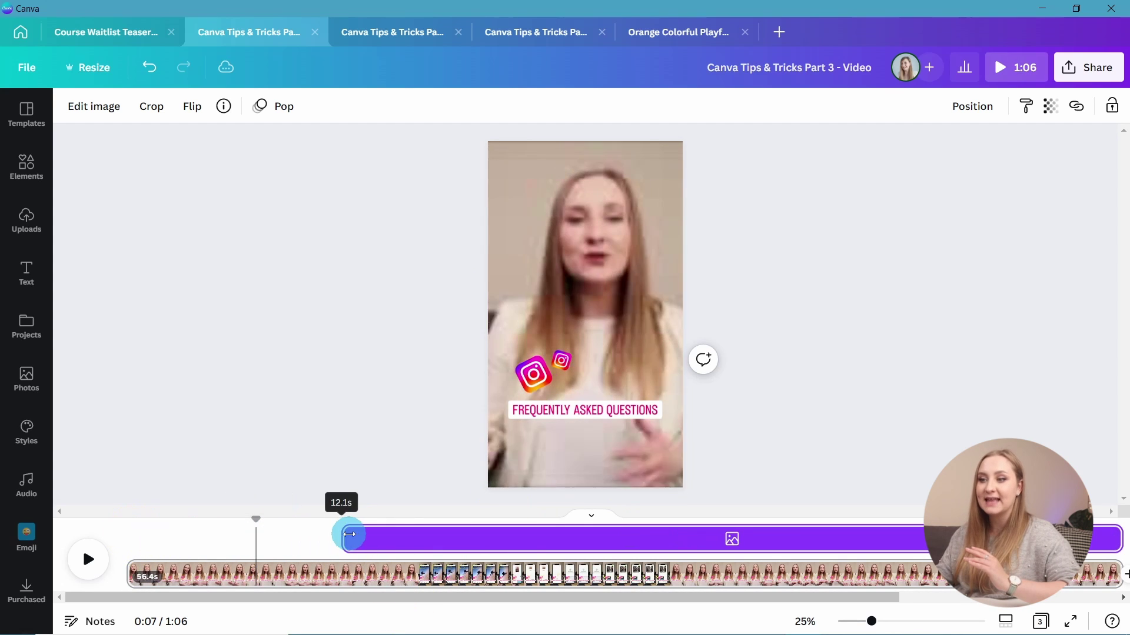
pyautogui.hscroll(5, 588, 553)
pyautogui.moveTo(803, 531); pyautogui.dragTo(303, 540)
# - Play the video from about 0:09 to preview when the Instagram icon appears
pyautogui.click(233, 550)
pyautogui.click(88, 559)
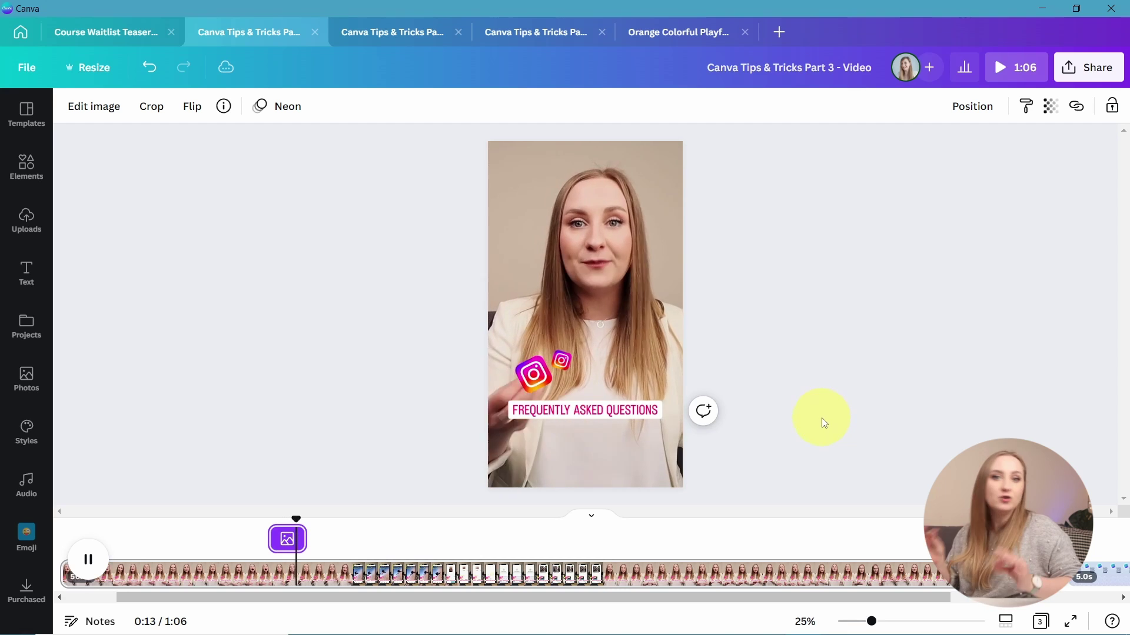
pyautogui.click(245, 534)
pyautogui.click(75, 566)
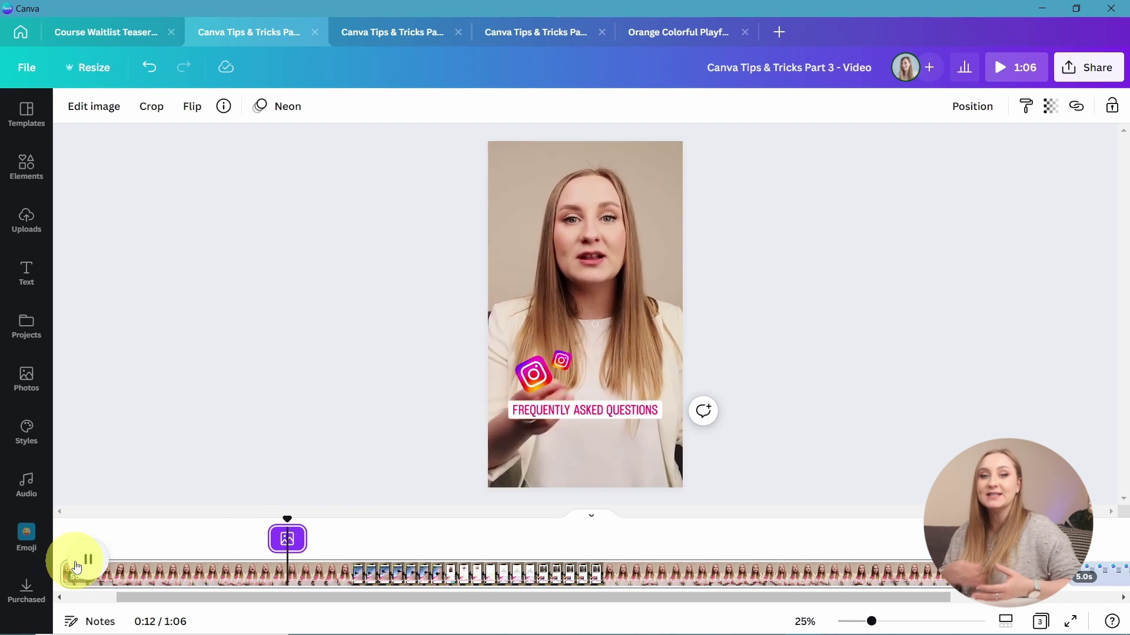
pyautogui.click(225, 553)
pyautogui.click(86, 567)
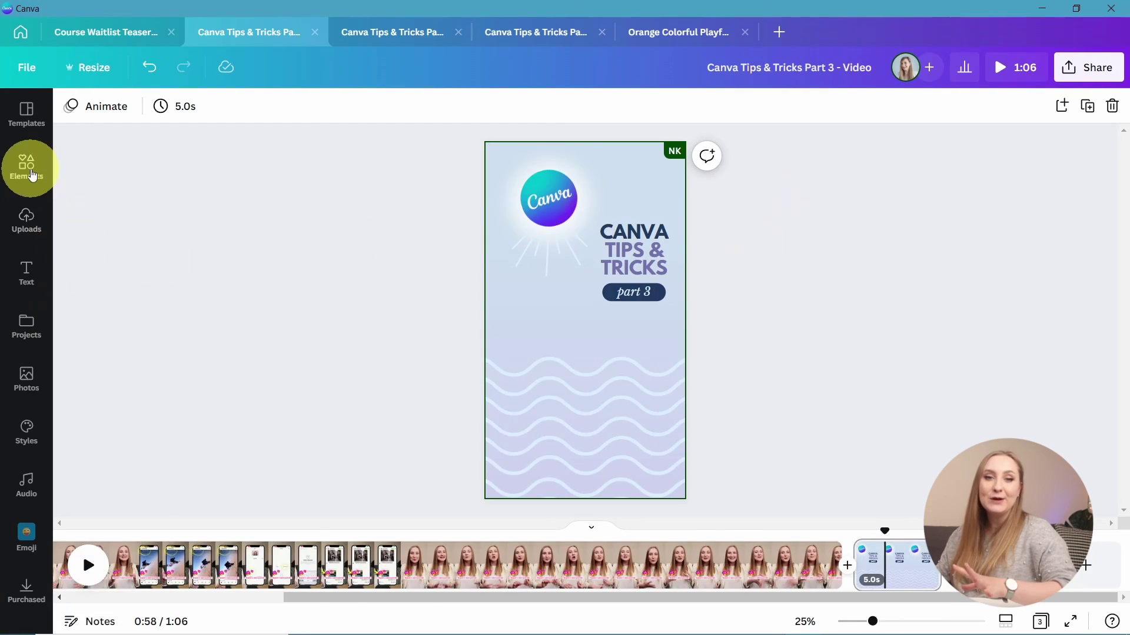
# - Open the Elements panel in the left sidebar
pyautogui.click(26, 167)
# - Add the 16.6s uploaded clip from Uploads to the title card and remove its background
pyautogui.click(28, 238)
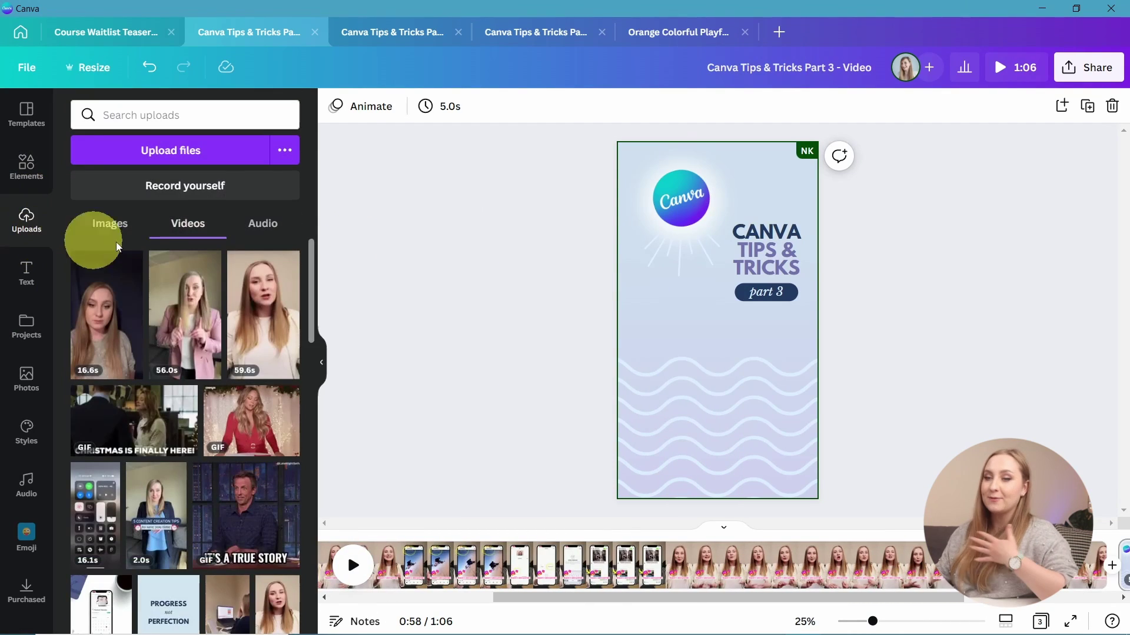
pyautogui.click(106, 315)
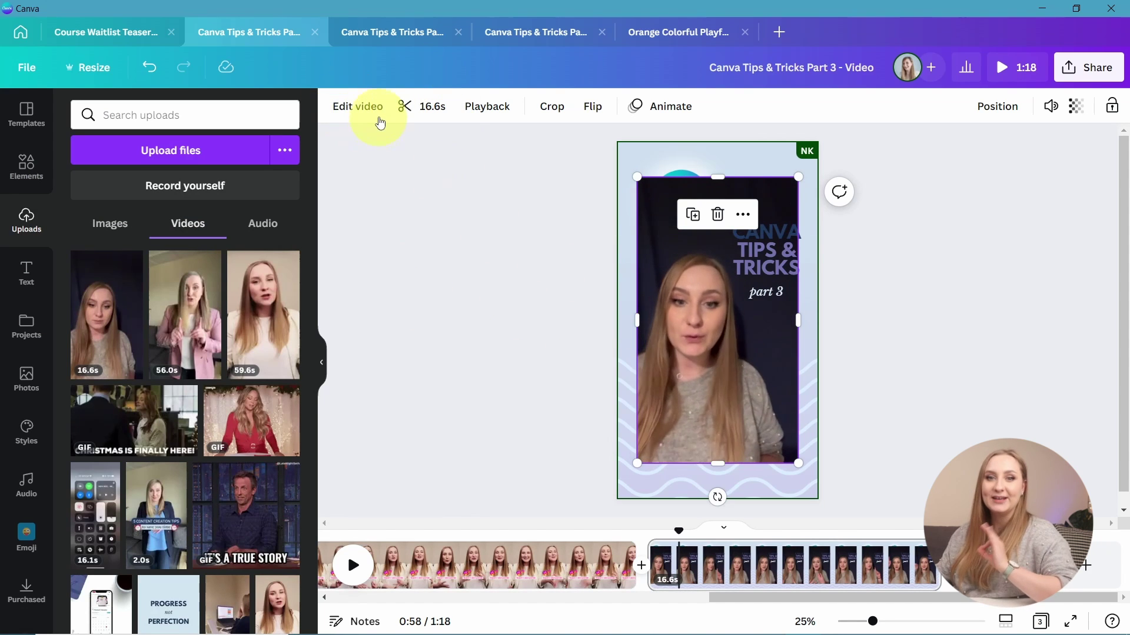
pyautogui.click(379, 117)
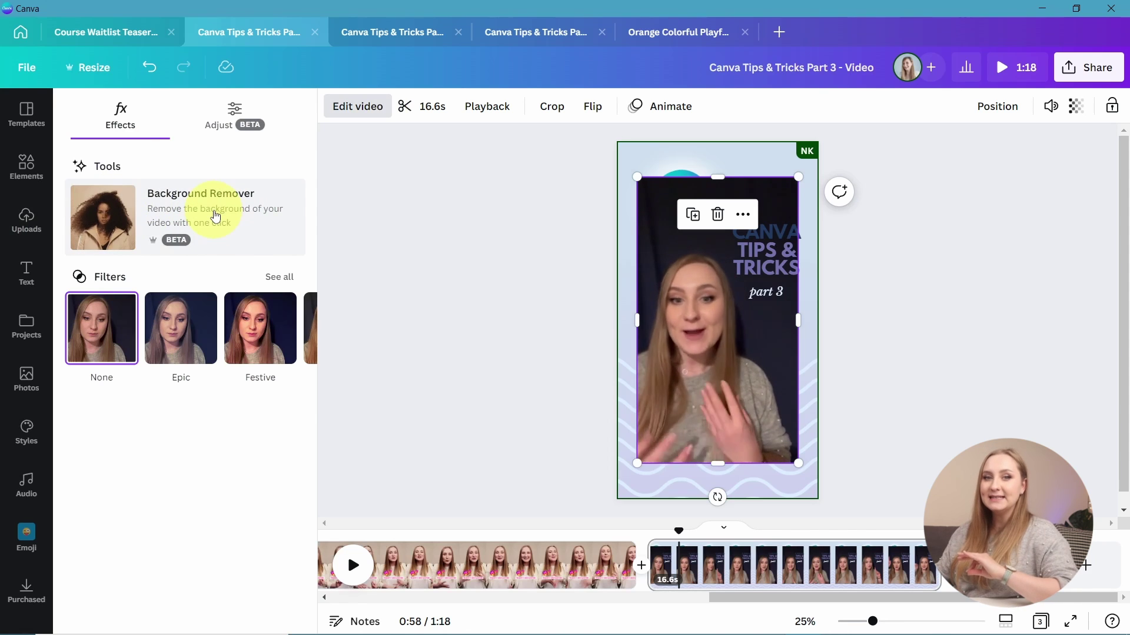
pyautogui.click(215, 216)
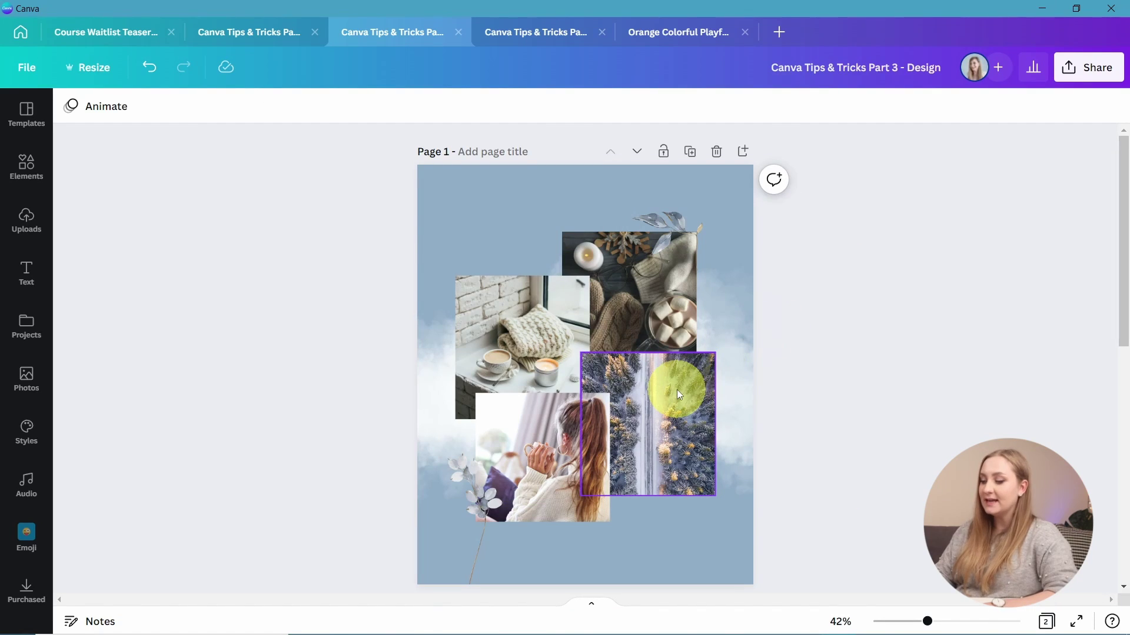
# - Adjust the forest road photo to brightness -7, contrast -22, saturation -5, X-Process -9, warmth -12, and select its filter code
pyautogui.click(677, 390)
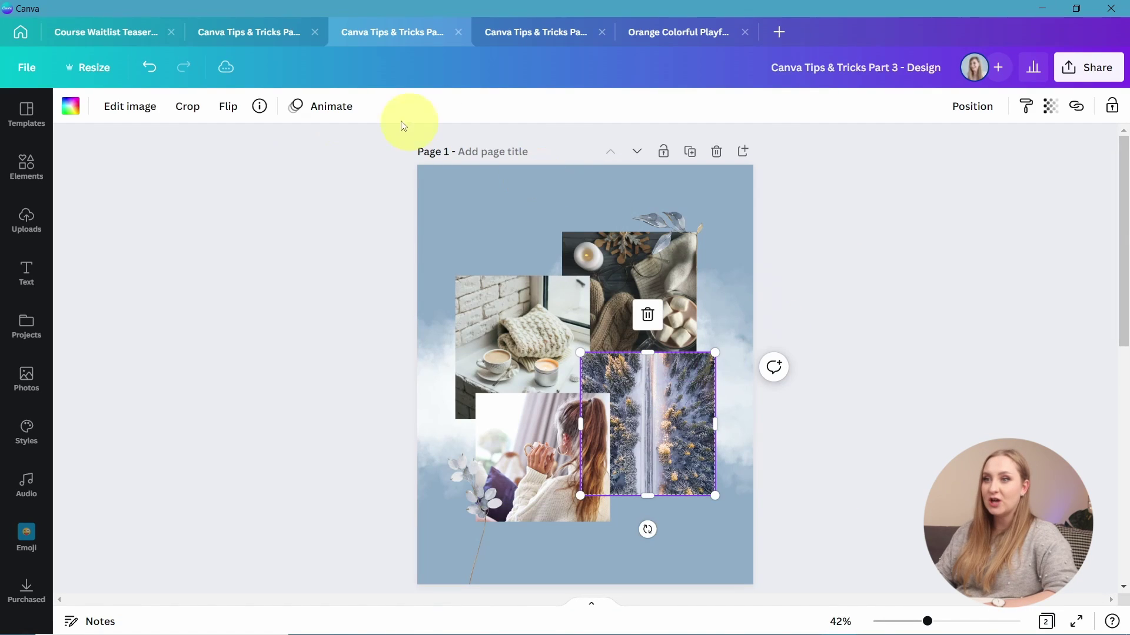
pyautogui.click(132, 109)
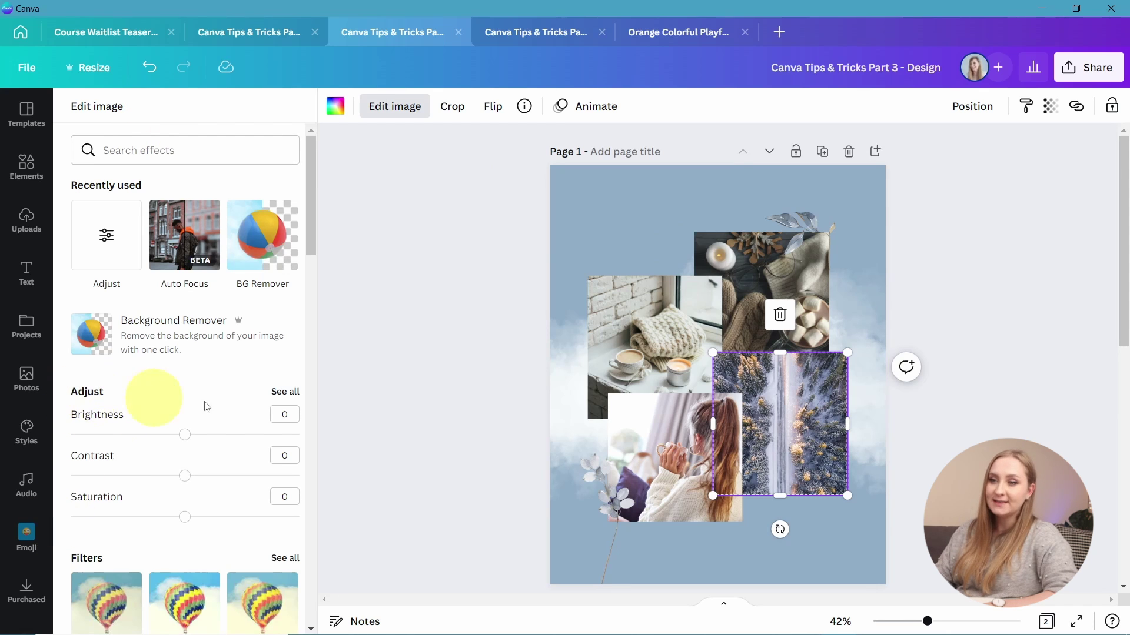
pyautogui.click(286, 393)
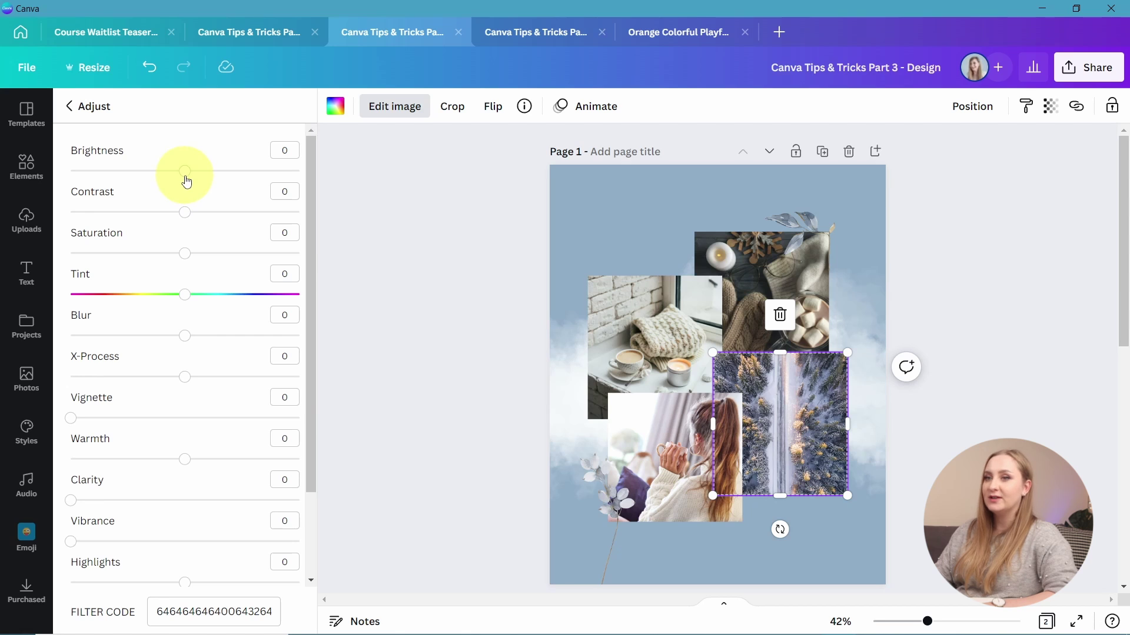
pyautogui.moveTo(185, 174); pyautogui.dragTo(167, 171)
pyautogui.moveTo(185, 213); pyautogui.dragTo(205, 212)
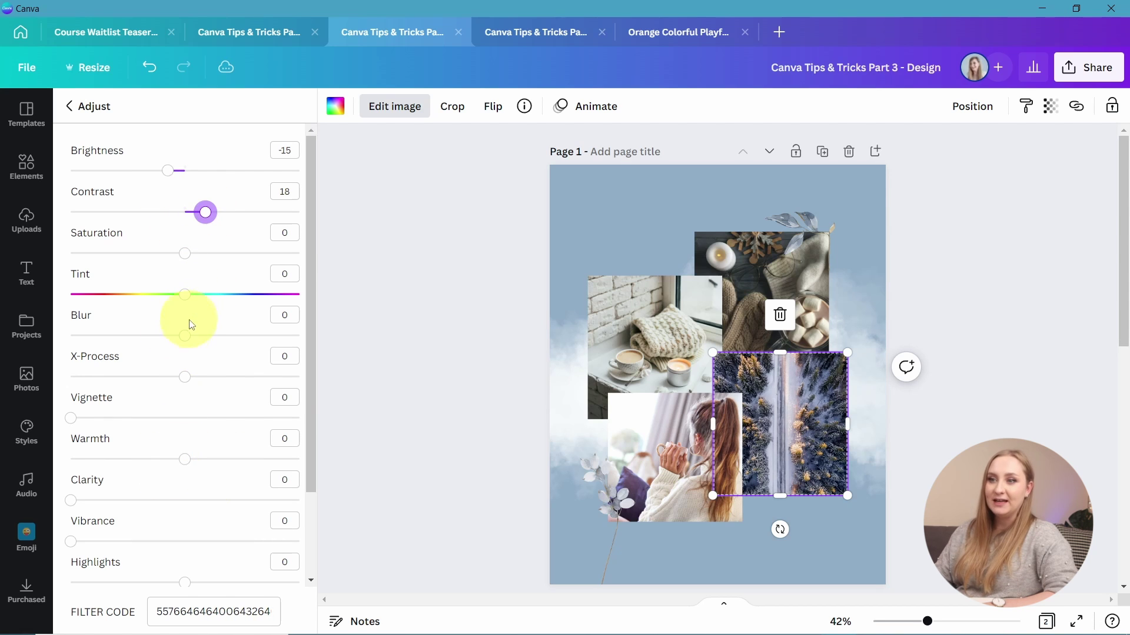
pyautogui.scroll(-2, 178, 509)
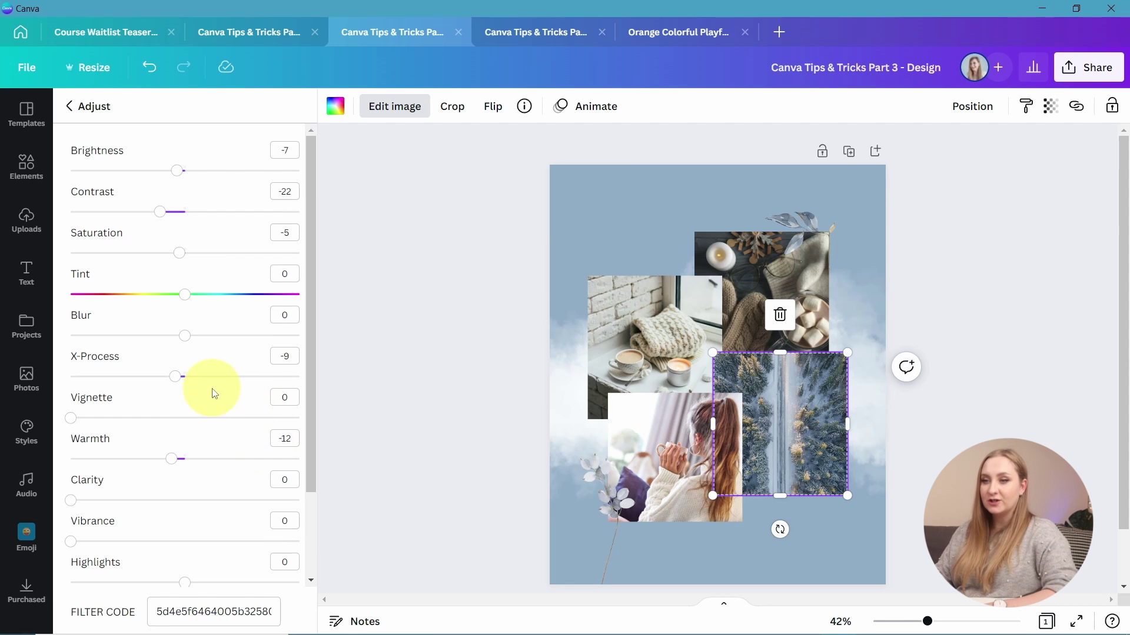
pyautogui.scroll(-1, 215, 393)
pyautogui.click(201, 609)
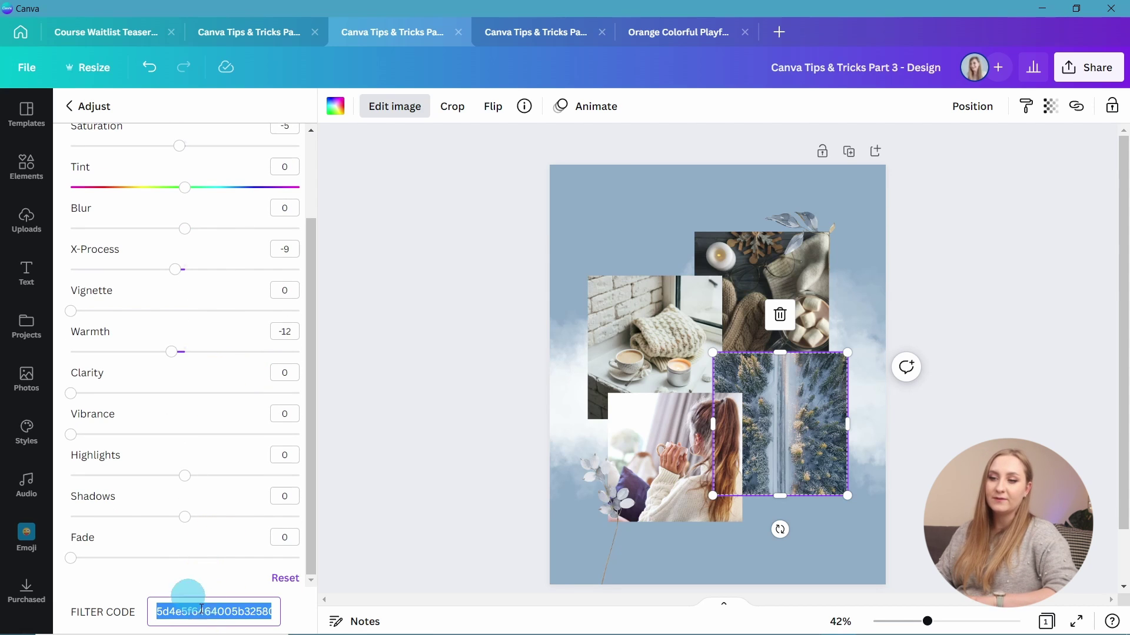
# - Select the woman photo's filter code in its full adjustment settings, then close and deselect it
pyautogui.click(663, 442)
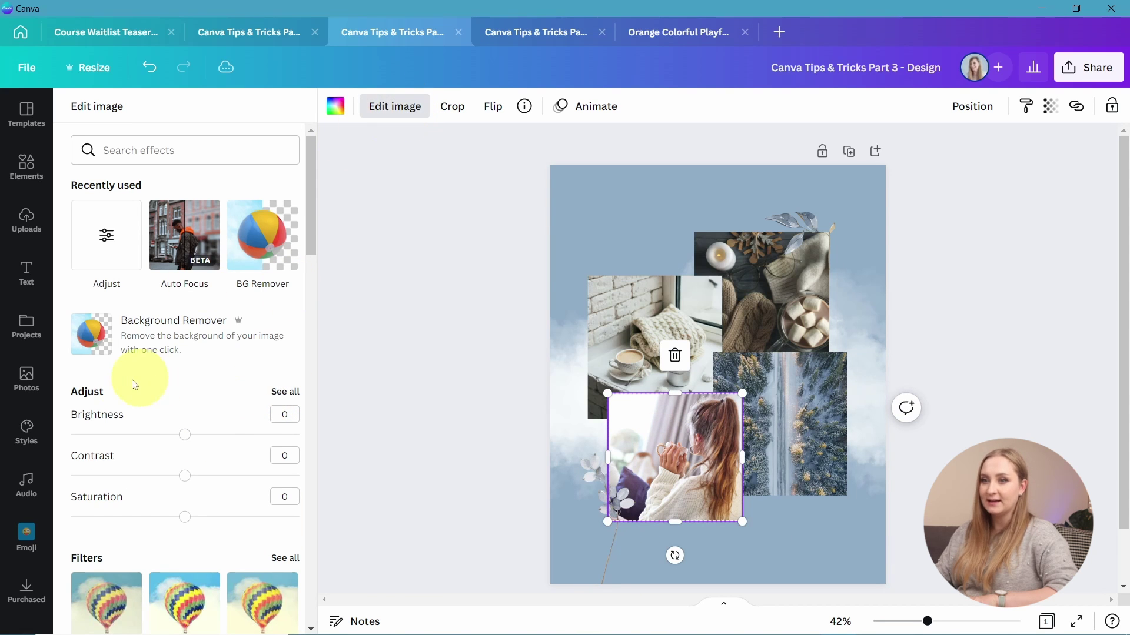
pyautogui.click(284, 392)
pyautogui.scroll(-2, 229, 277)
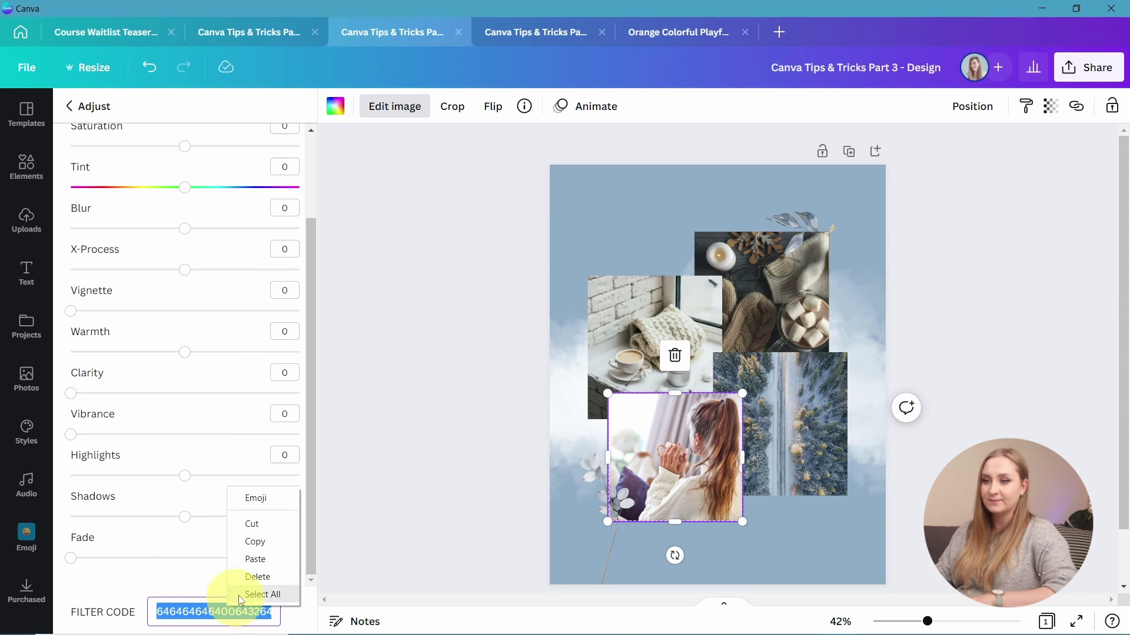
pyautogui.click(238, 596)
pyautogui.click(374, 524)
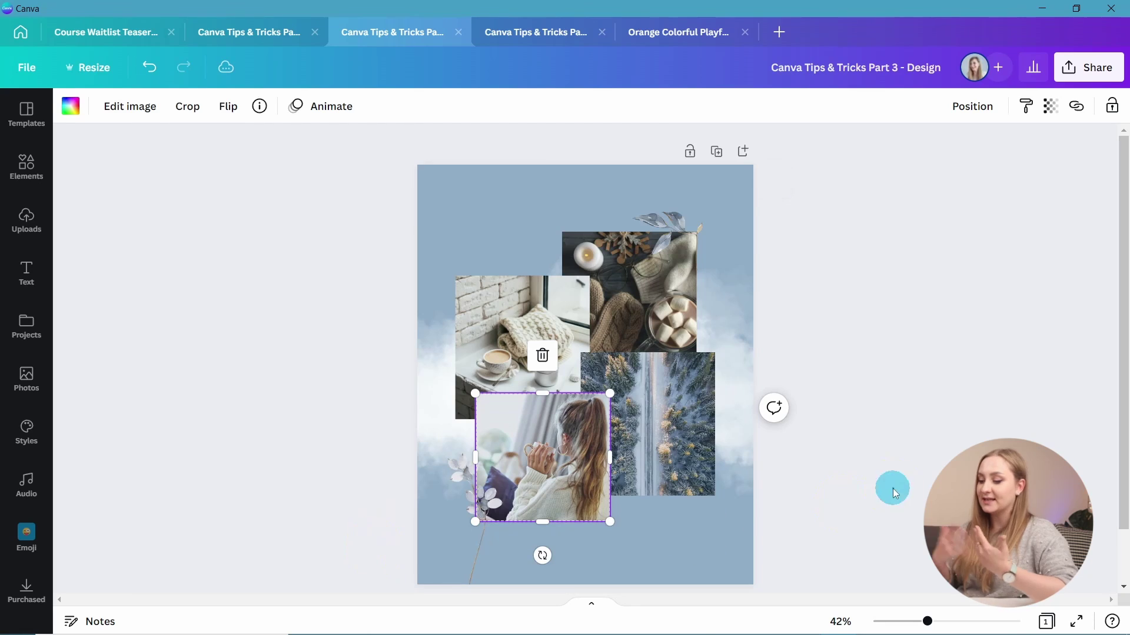
pyautogui.click(391, 197)
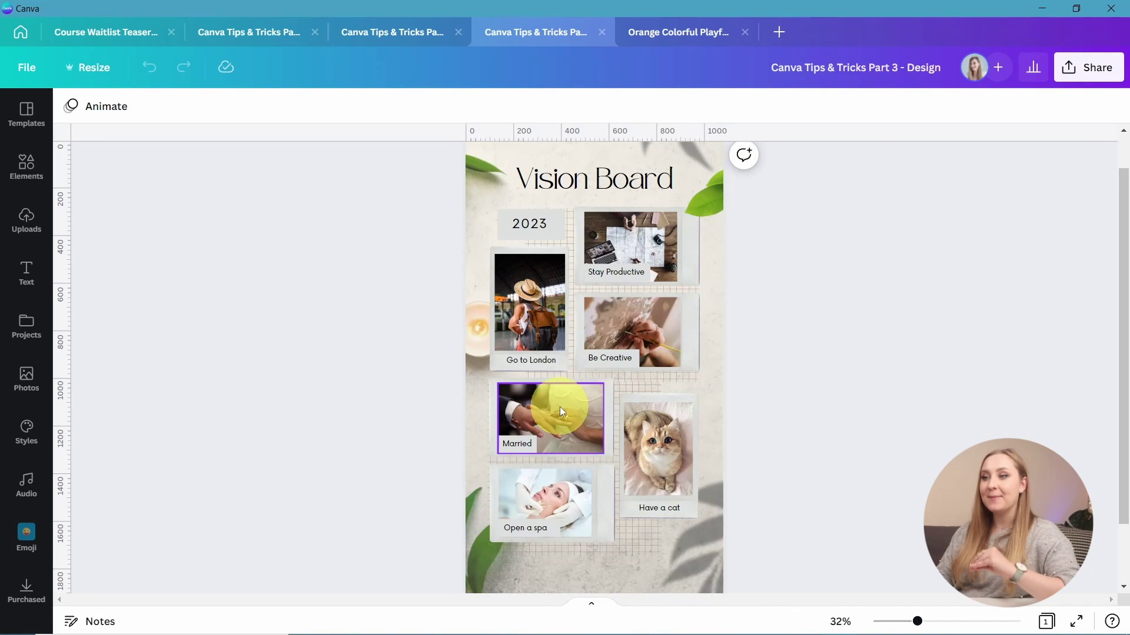
# - Select the Have a cat photo in the image editor and apply Auto Focus
pyautogui.click(560, 407)
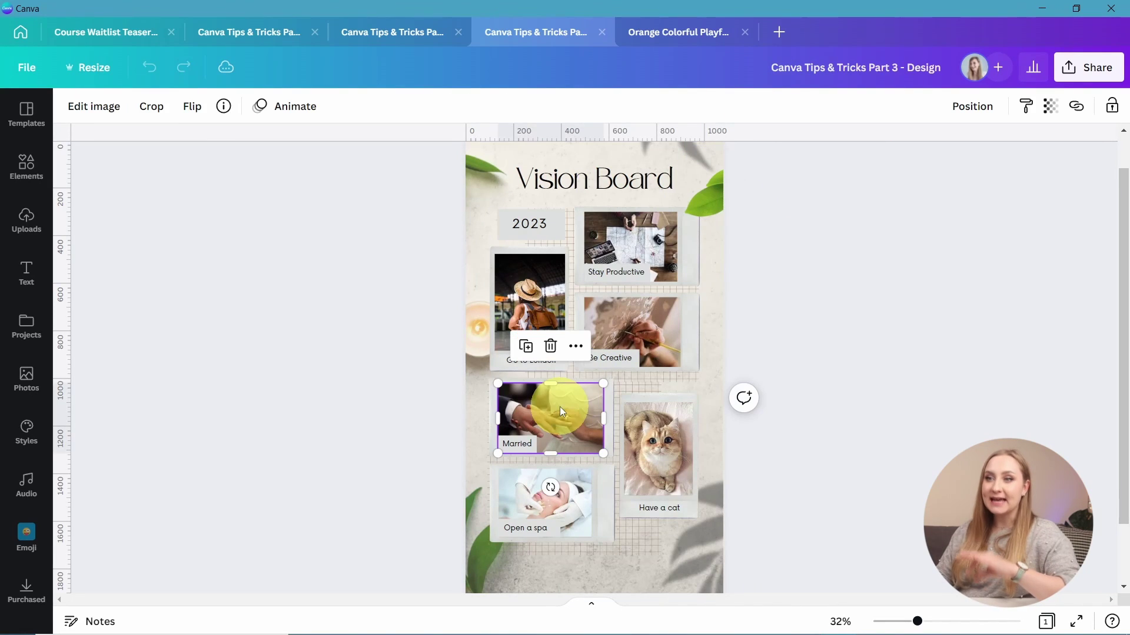
pyautogui.click(94, 107)
pyautogui.scroll(-10, 204, 381)
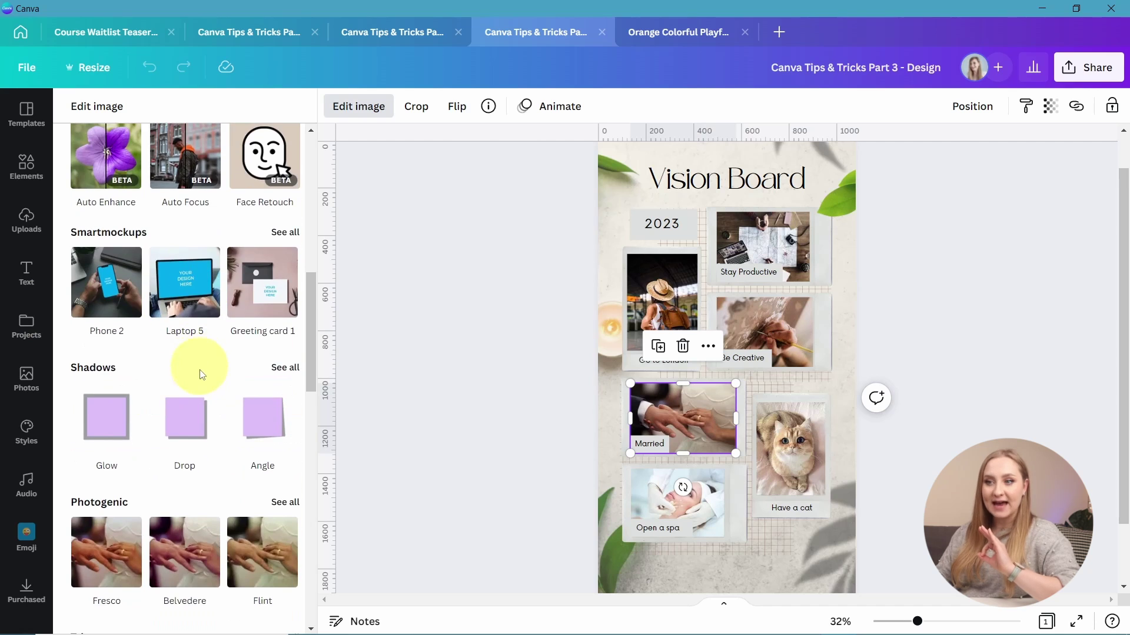
pyautogui.scroll(7, 251, 412)
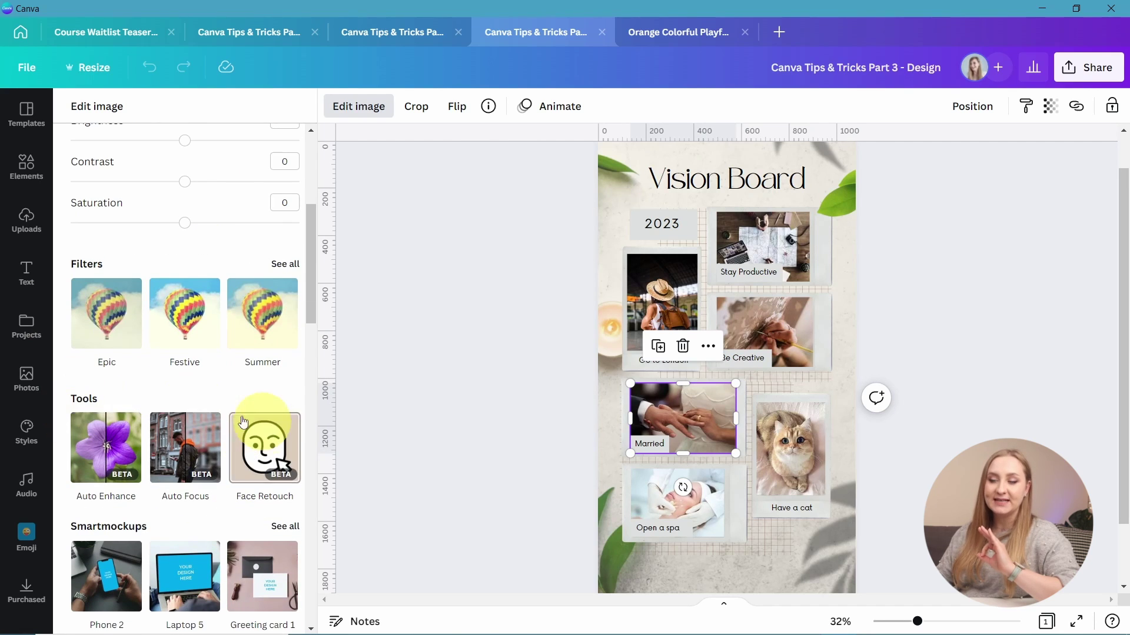
pyautogui.scroll(-8, 164, 447)
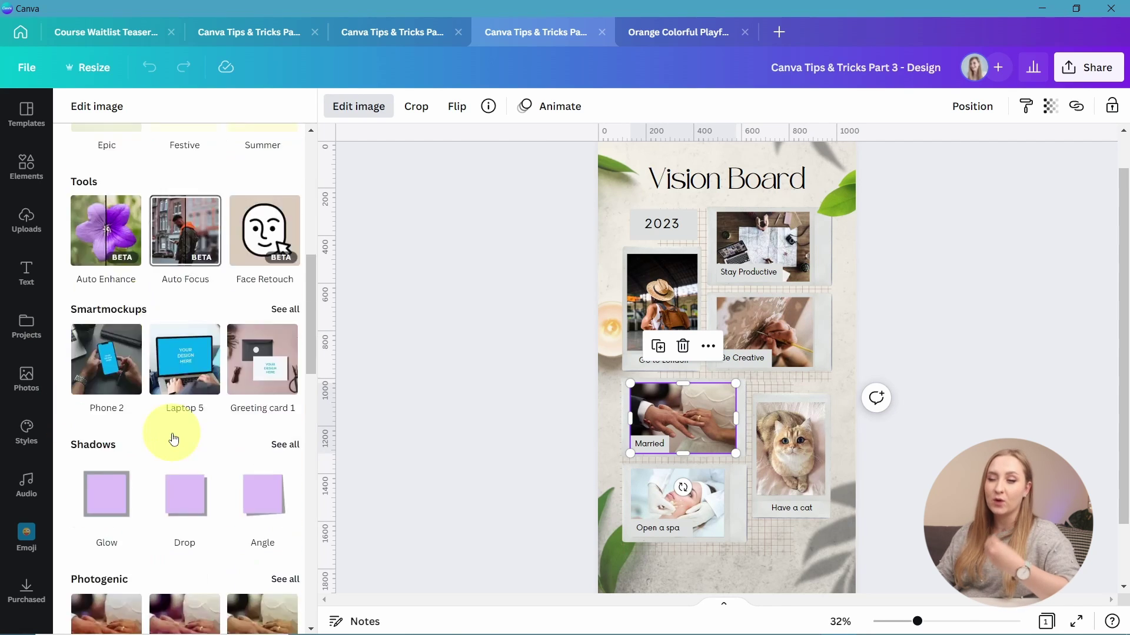
pyautogui.scroll(-10, 167, 430)
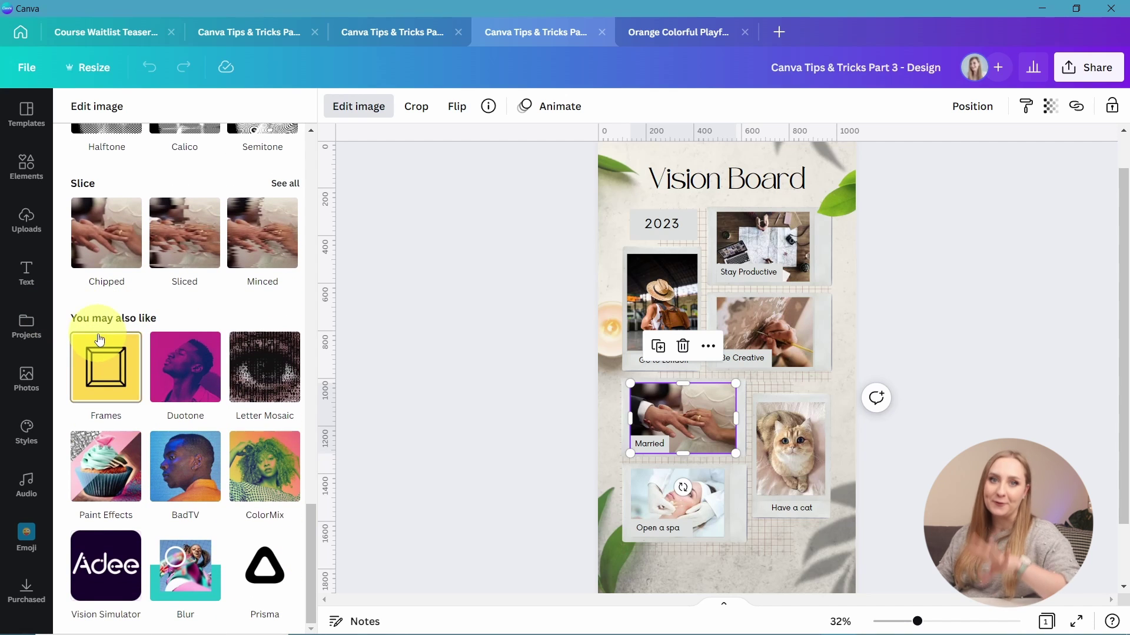
pyautogui.press('Tab')
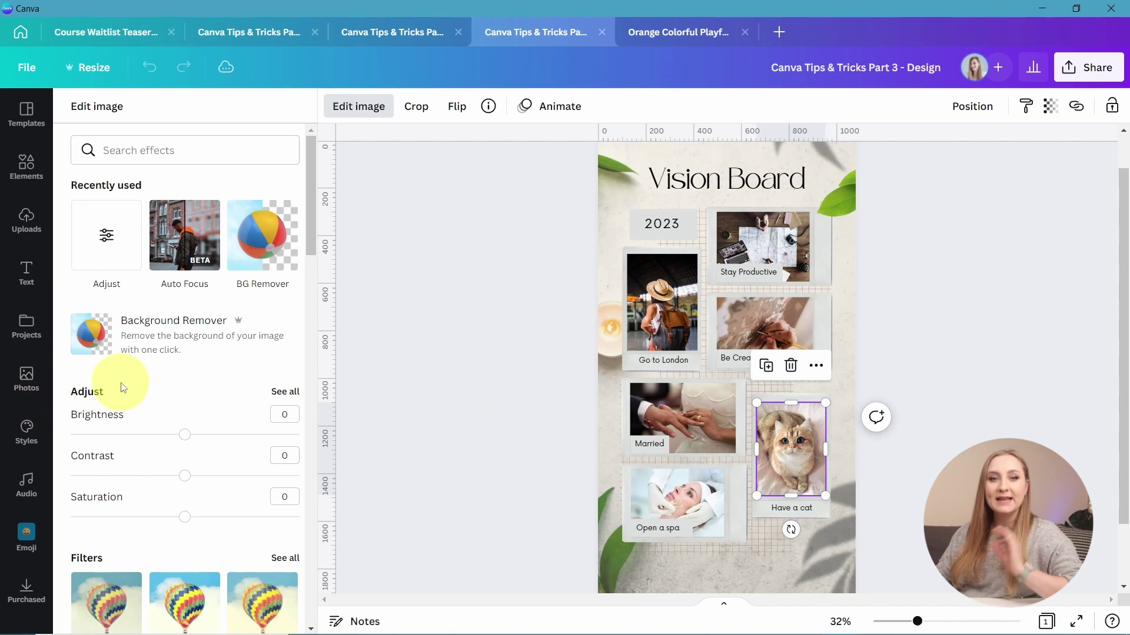
pyautogui.click(189, 246)
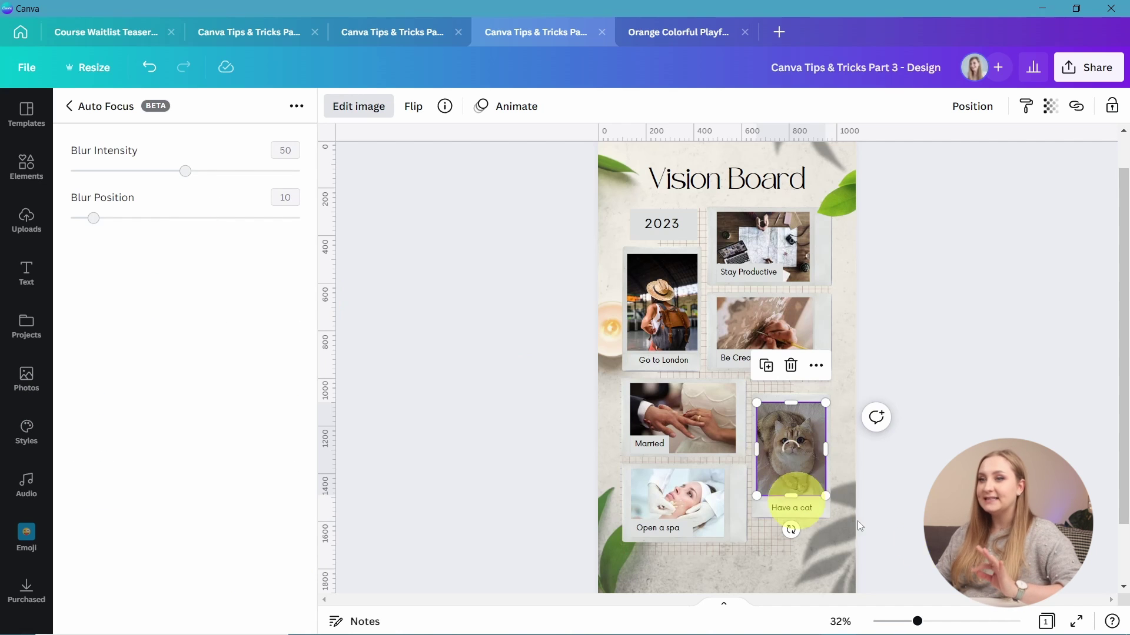
# - Zoom to 97% and set the cat photo's Blur Intensity to 32 and Blur Position to 12
pyautogui.click(960, 621)
pyautogui.scroll(-5, 845, 346)
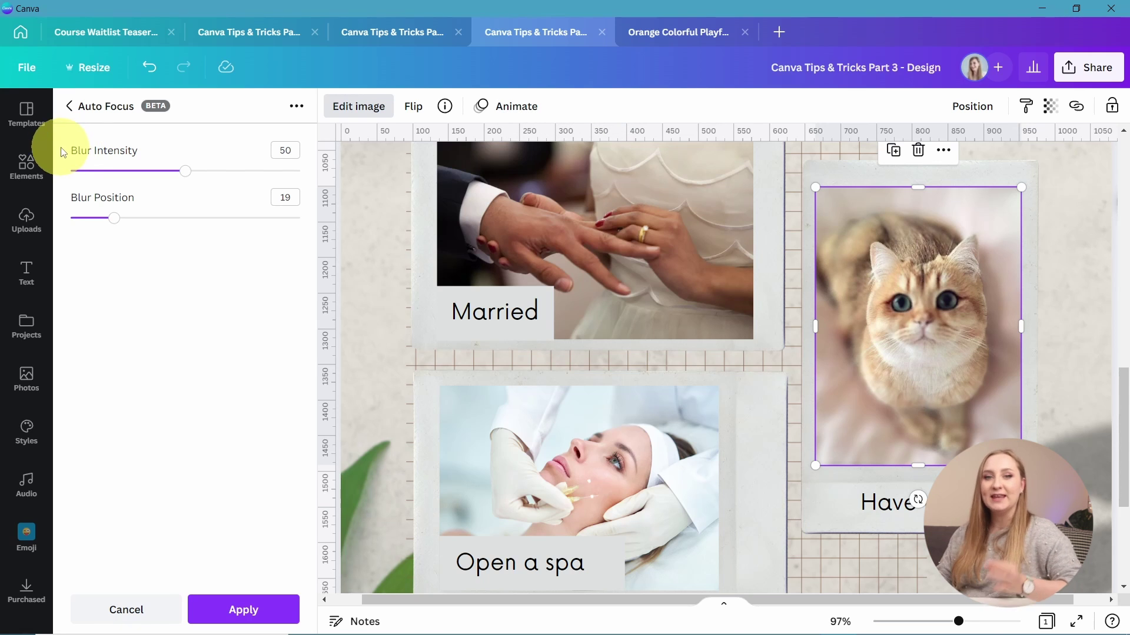
pyautogui.click(118, 219)
pyautogui.moveTo(108, 222)
pyautogui.mouseDown()
pyautogui.moveTo(146, 220)
pyautogui.moveTo(114, 219)
pyautogui.mouseUp()
pyautogui.moveTo(185, 170); pyautogui.dragTo(140, 174)
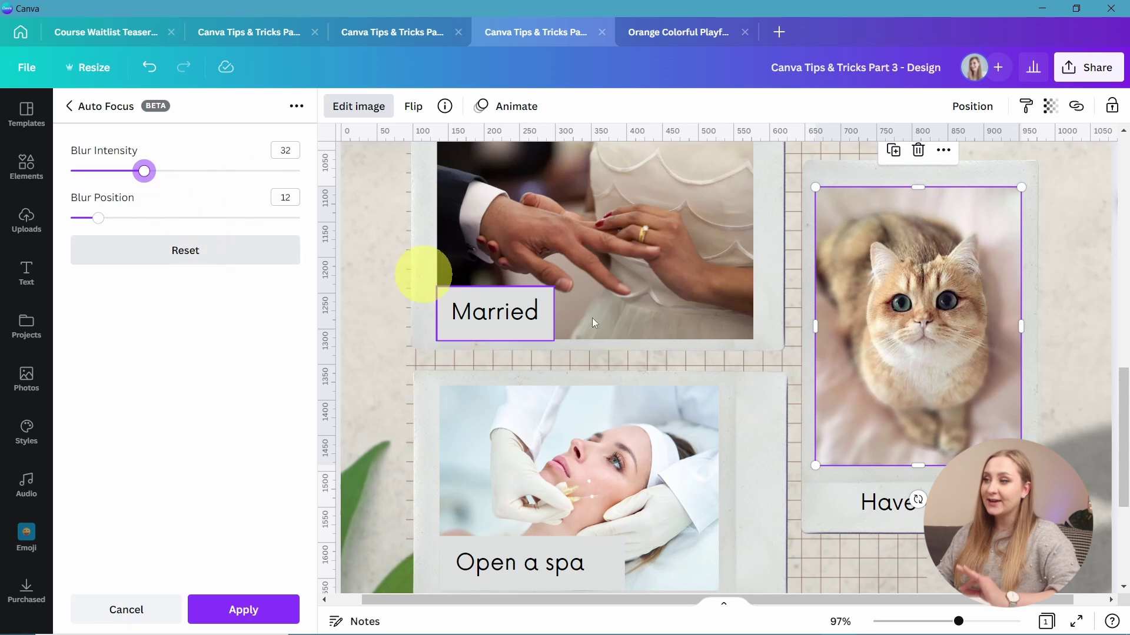
pyautogui.click(362, 327)
pyautogui.scroll(2, 362, 327)
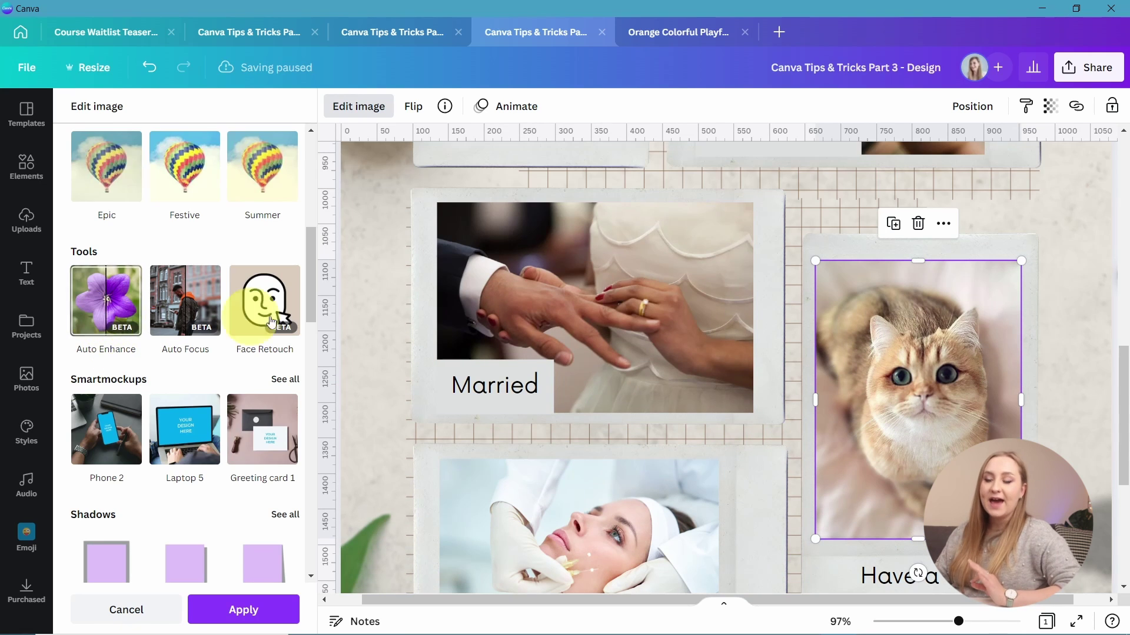
pyautogui.click(601, 311)
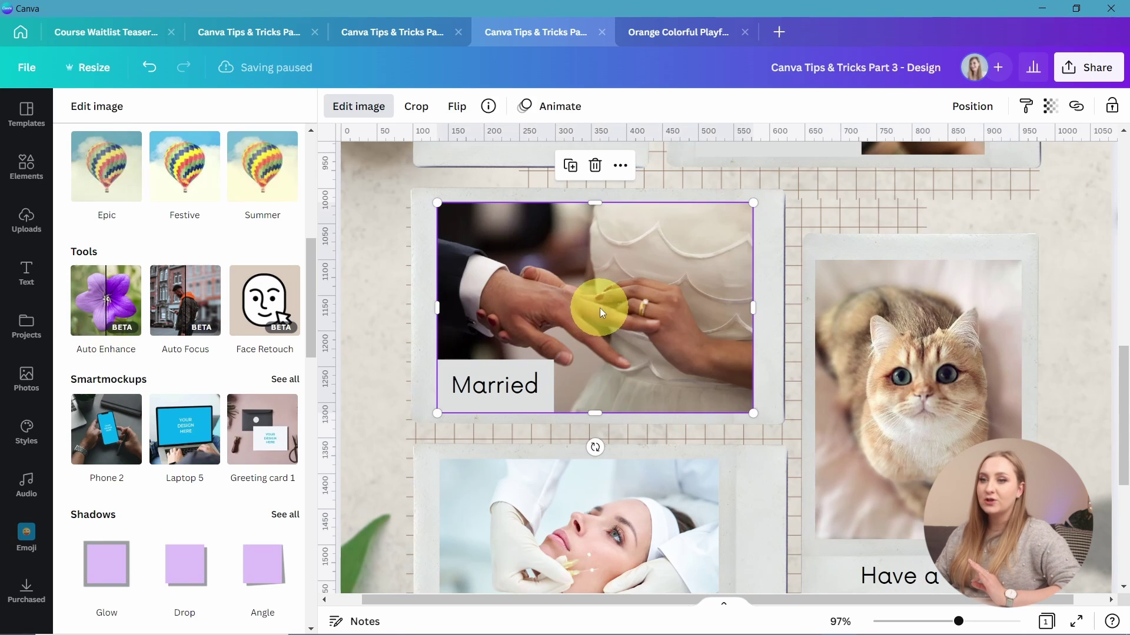
# - Apply Auto Enhance to the Married photo, raise its intensity, and compare with the original
pyautogui.click(74, 303)
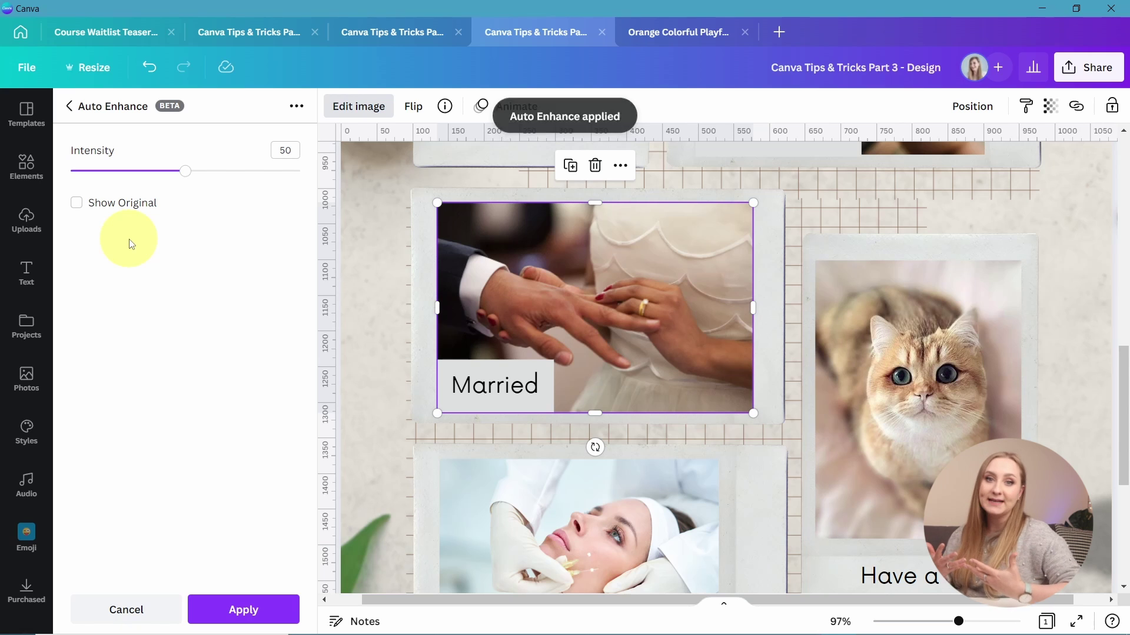
pyautogui.moveTo(185, 171); pyautogui.dragTo(177, 197)
pyautogui.click(80, 206)
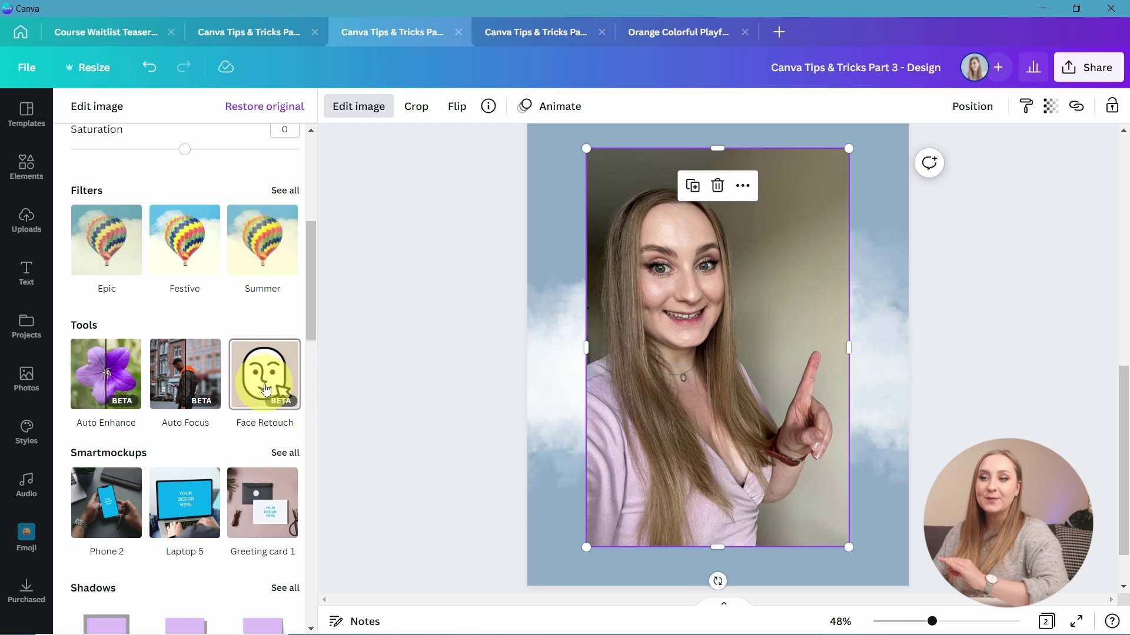
# - Apply Face Retouch at Auto intensity 70, trying Smooth skin, Whiten teeth and Red eye
pyautogui.click(269, 391)
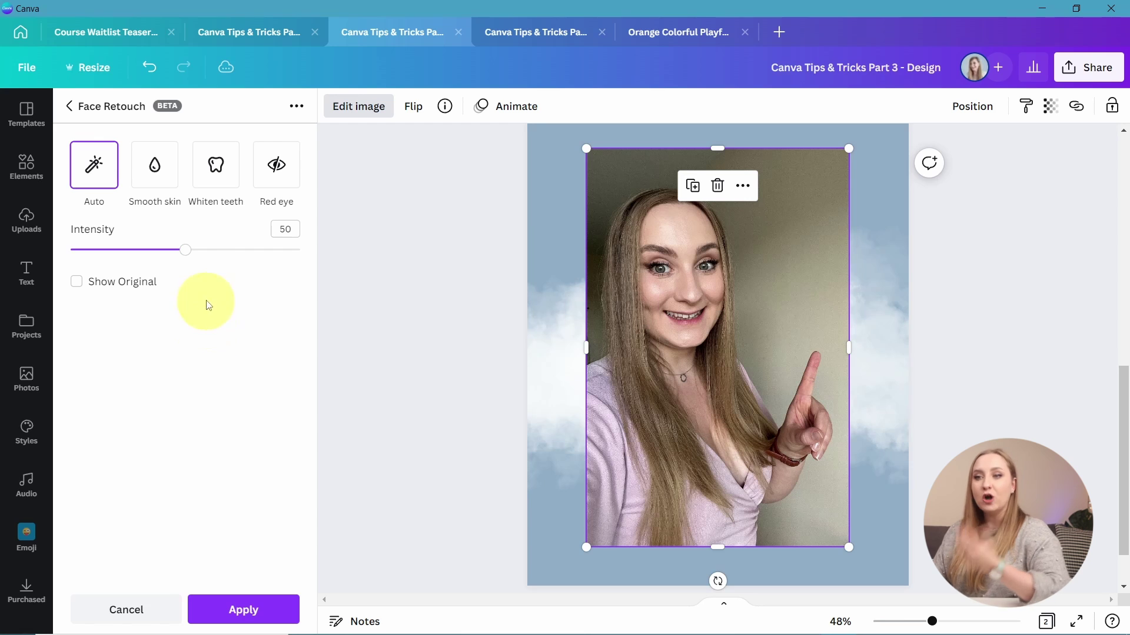
pyautogui.moveTo(185, 249)
pyautogui.mouseDown()
pyautogui.moveTo(148, 252)
pyautogui.moveTo(260, 271)
pyautogui.moveTo(179, 270)
pyautogui.mouseUp()
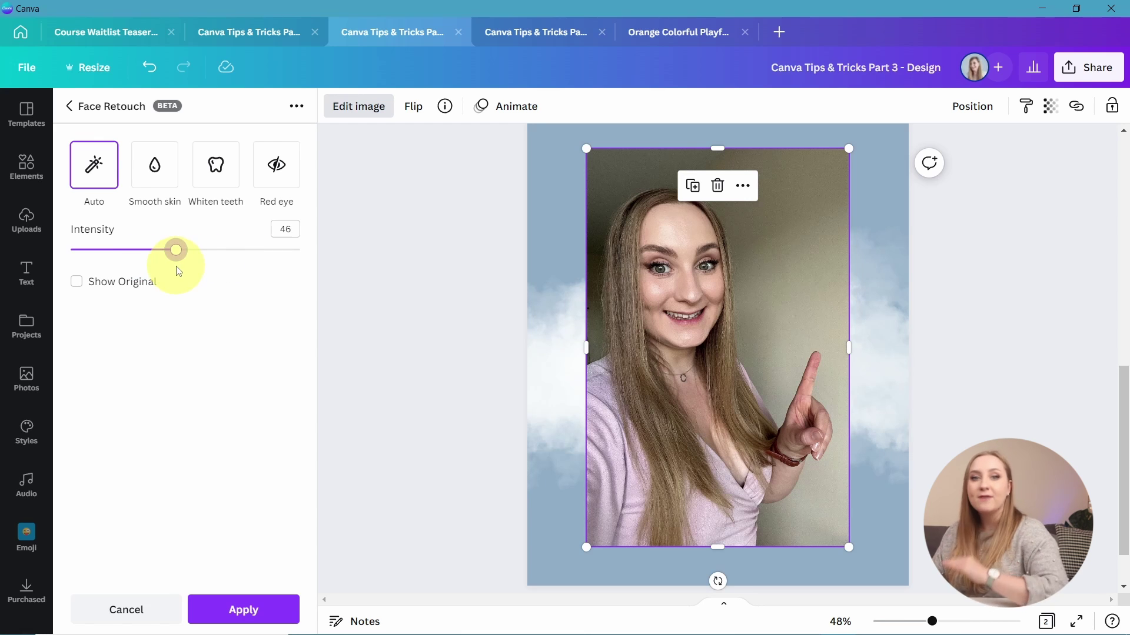
pyautogui.click(94, 171)
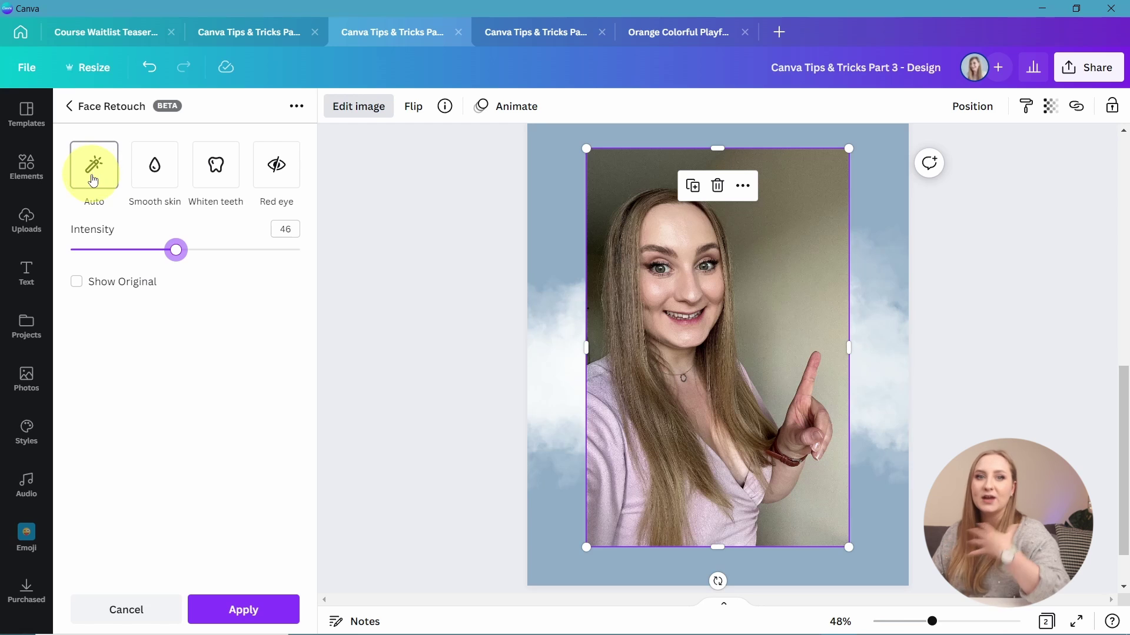
pyautogui.click(156, 171)
pyautogui.click(219, 172)
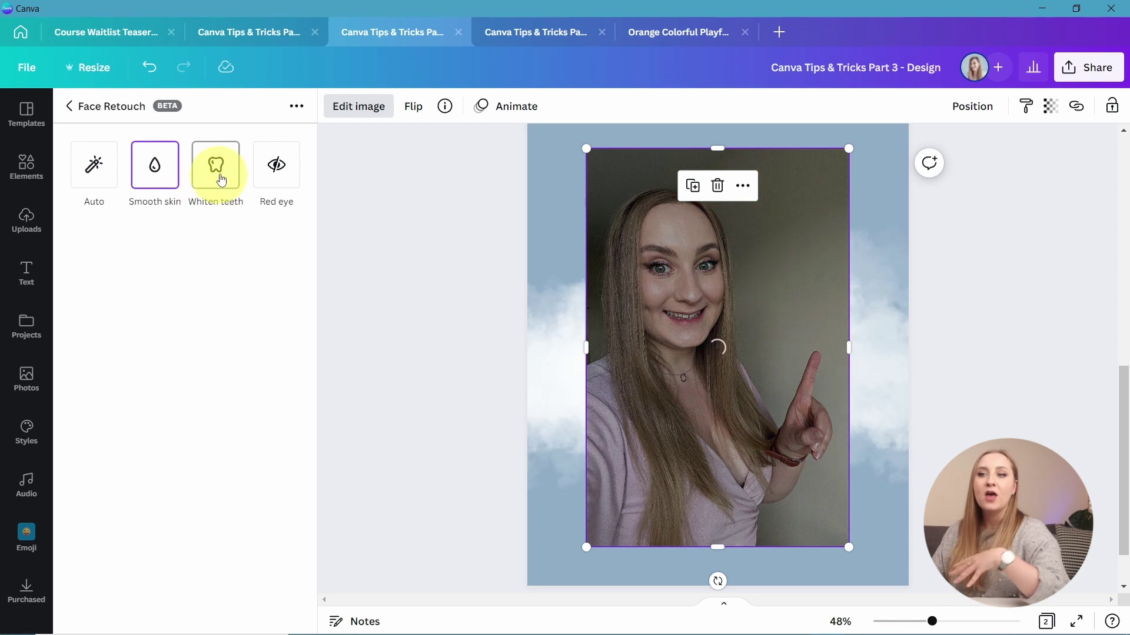
pyautogui.click(293, 183)
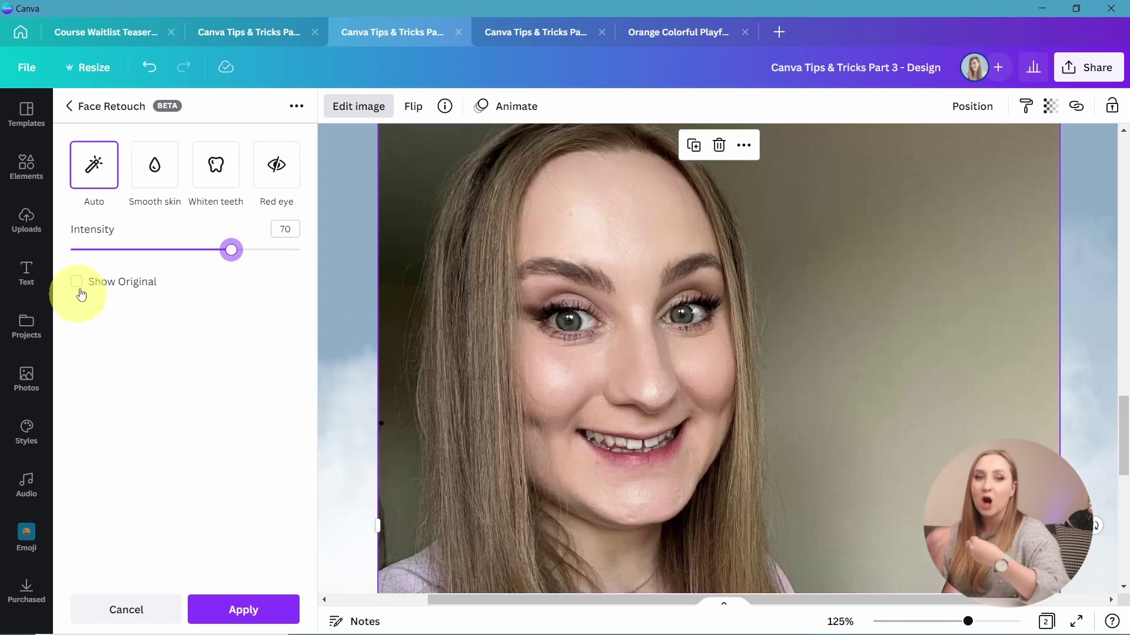
# - Toggle Show Original several times to compare the retouched face with the original
pyautogui.click(77, 283)
pyautogui.click(80, 285)
pyautogui.click(78, 283)
pyautogui.click(79, 283)
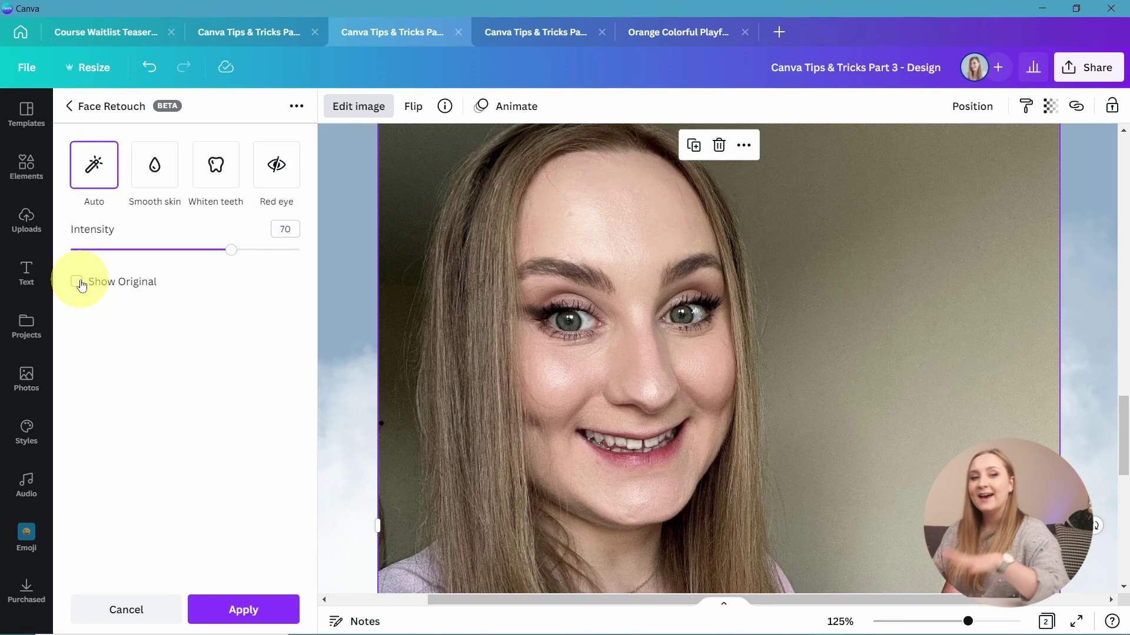
pyautogui.click(79, 283)
pyautogui.click(80, 283)
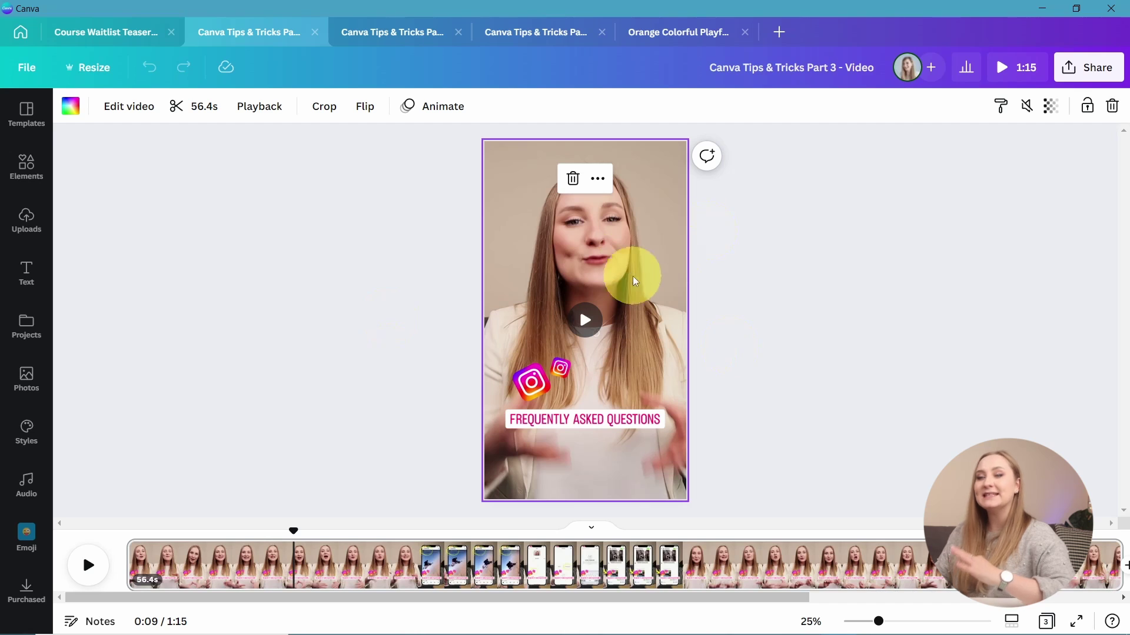
# - Try the Solar filter at reduced intensity on the FAQ video, then switch to the Edge filter
pyautogui.click(138, 110)
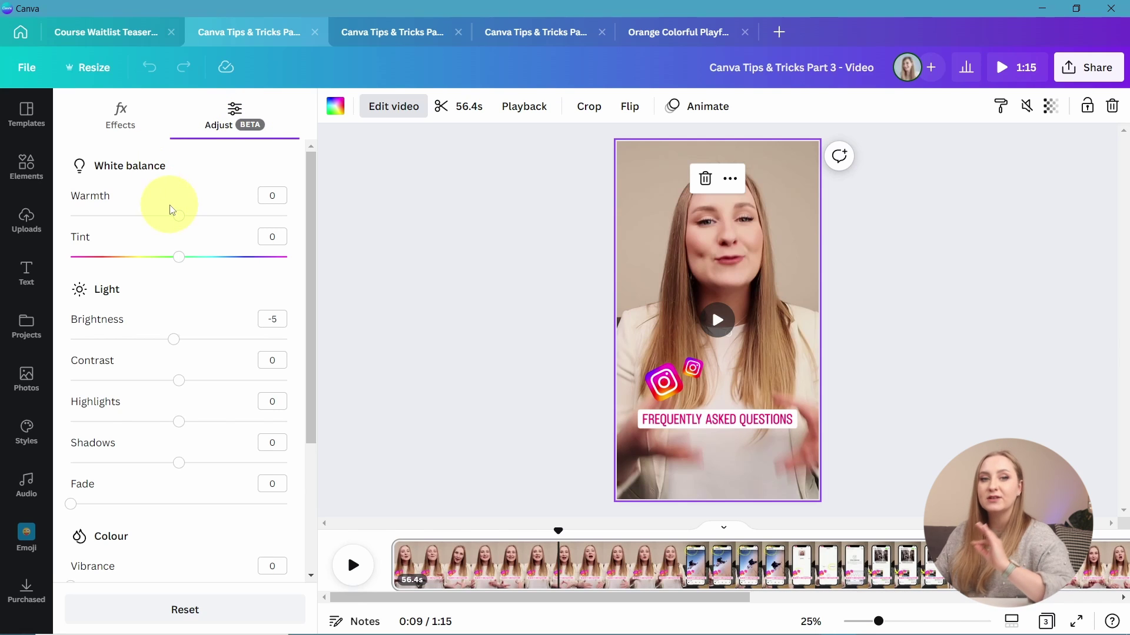
pyautogui.scroll(-1, 172, 217)
pyautogui.scroll(-1, 168, 247)
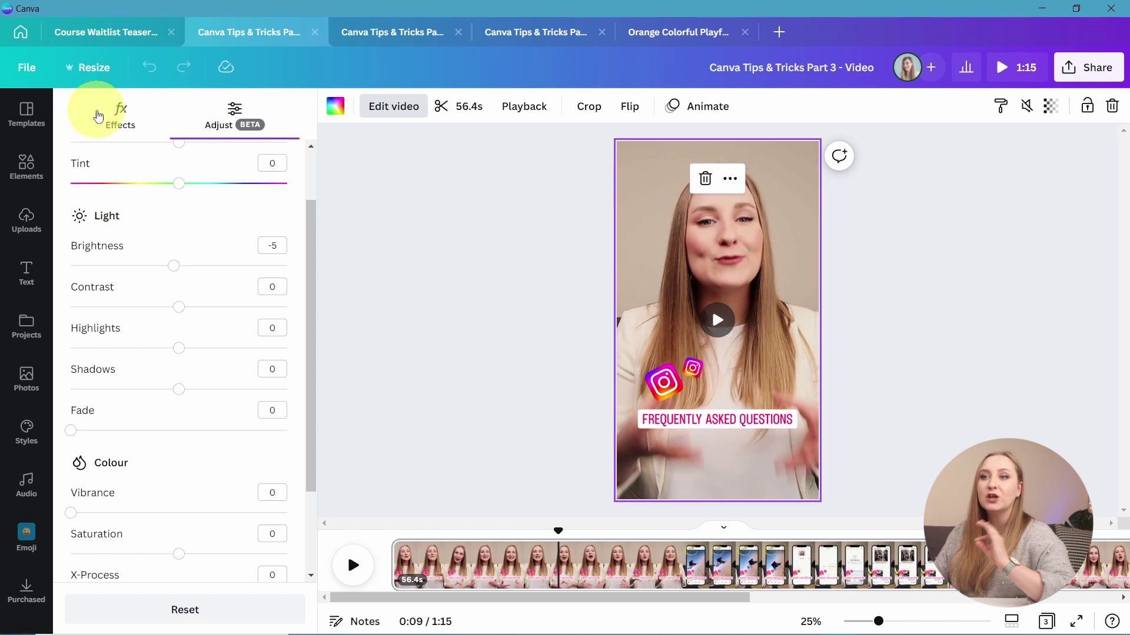
pyautogui.click(120, 122)
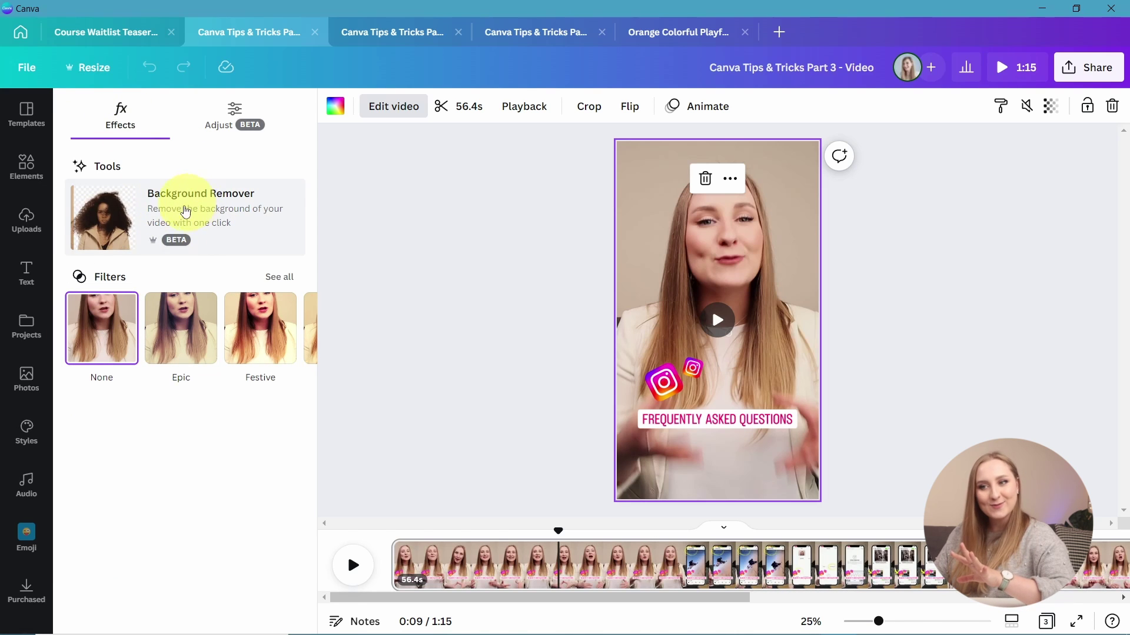
pyautogui.click(286, 284)
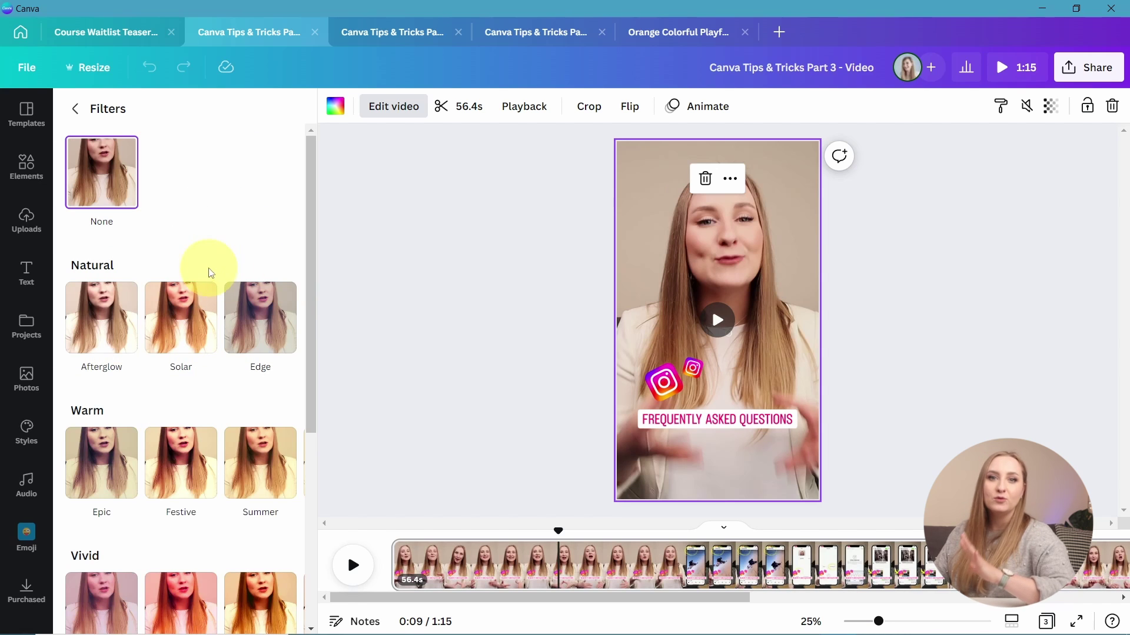
pyautogui.click(155, 335)
pyautogui.moveTo(179, 412); pyautogui.dragTo(103, 422)
pyautogui.click(232, 339)
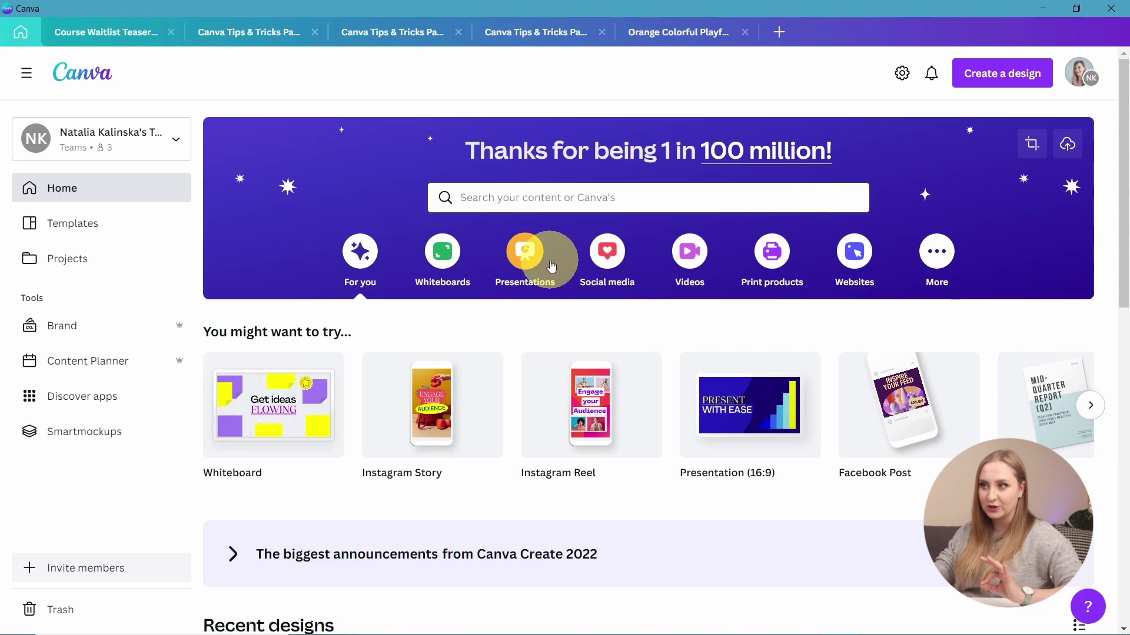
# - Start a Social media Quick Create Collection with five formats and proceed to its text step
pyautogui.click(595, 263)
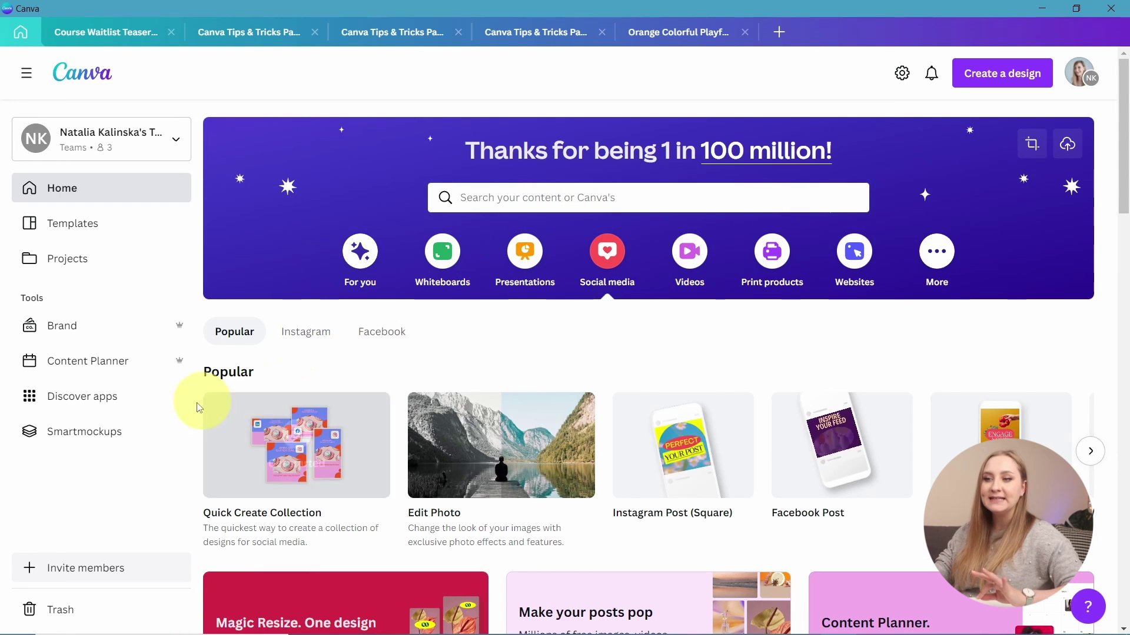
pyautogui.click(291, 450)
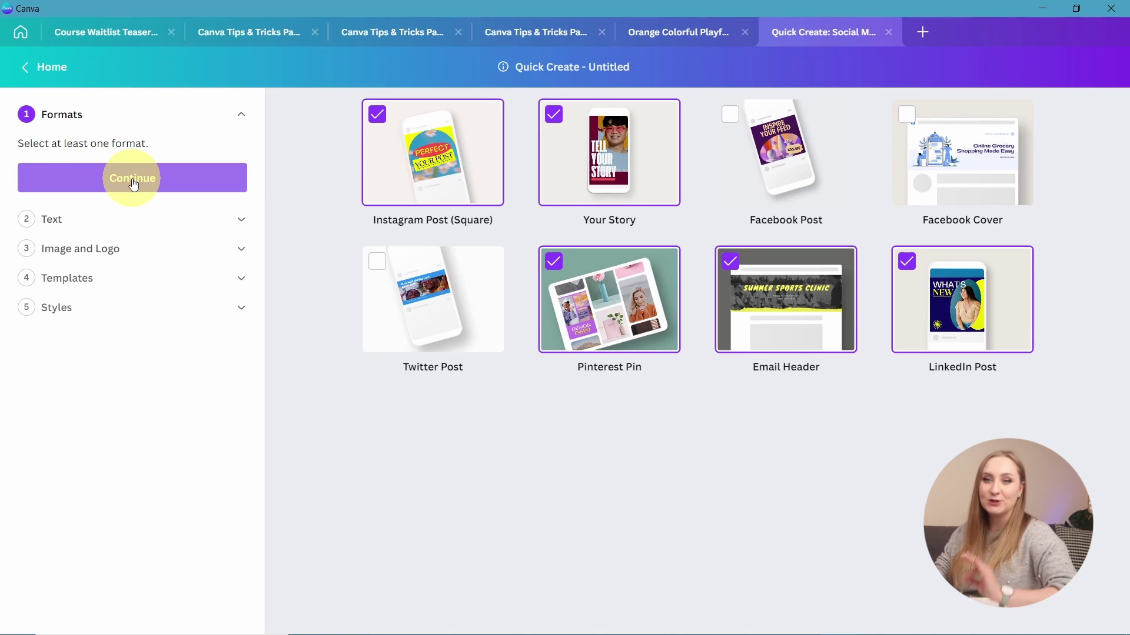
pyautogui.click(134, 184)
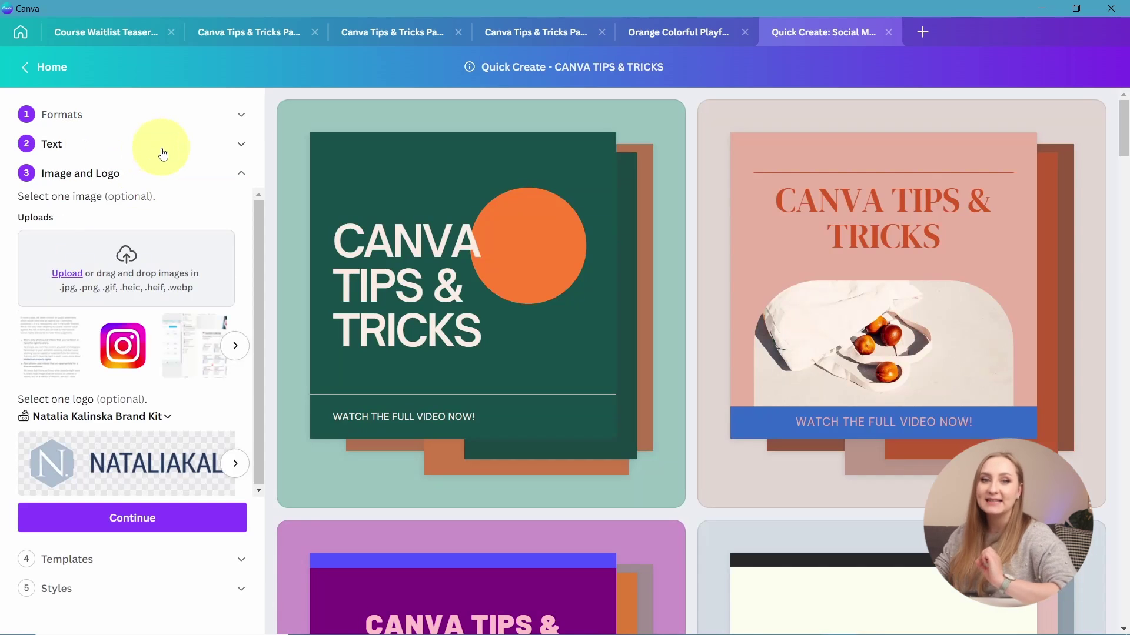
pyautogui.click(159, 146)
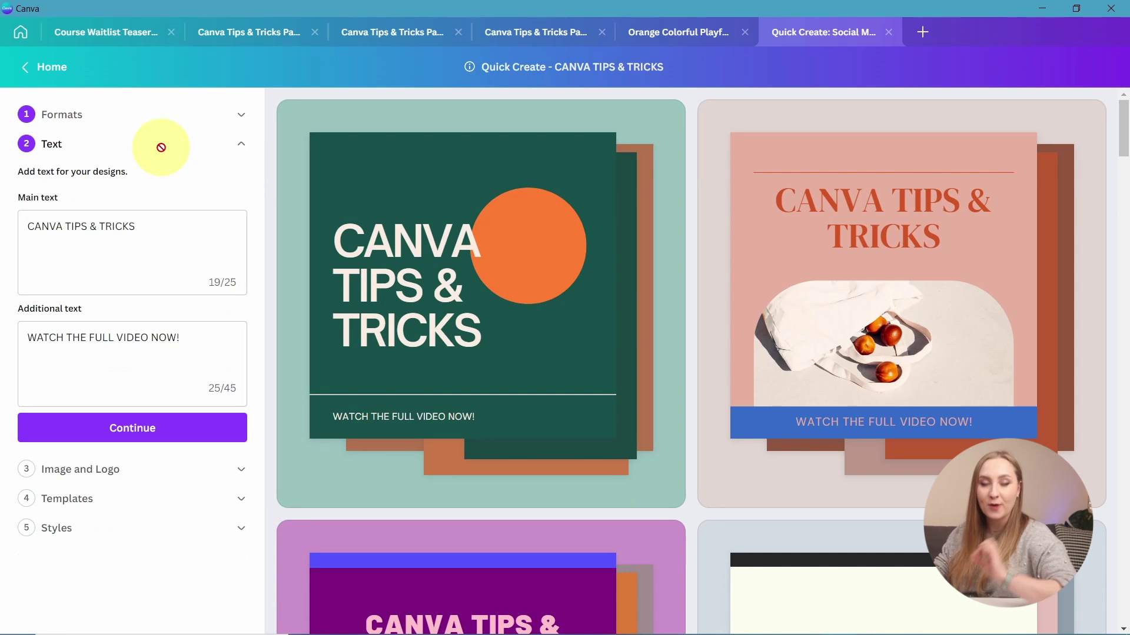
# - Confirm the text, use the presenter photo, and choose the pink template set
pyautogui.click(137, 433)
pyautogui.click(181, 359)
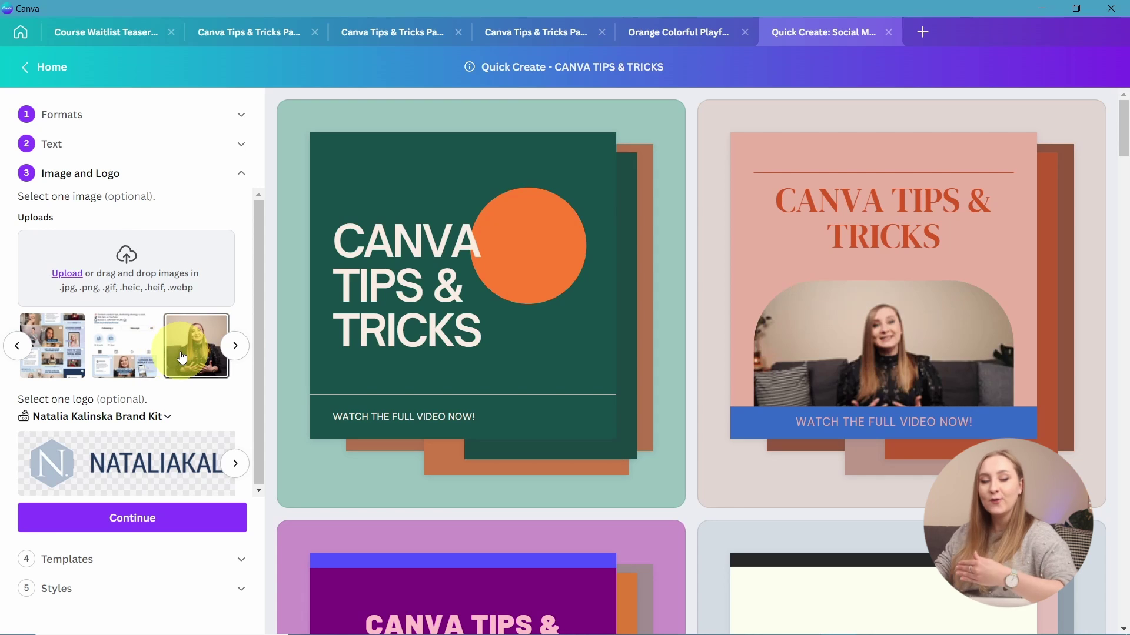
pyautogui.click(127, 517)
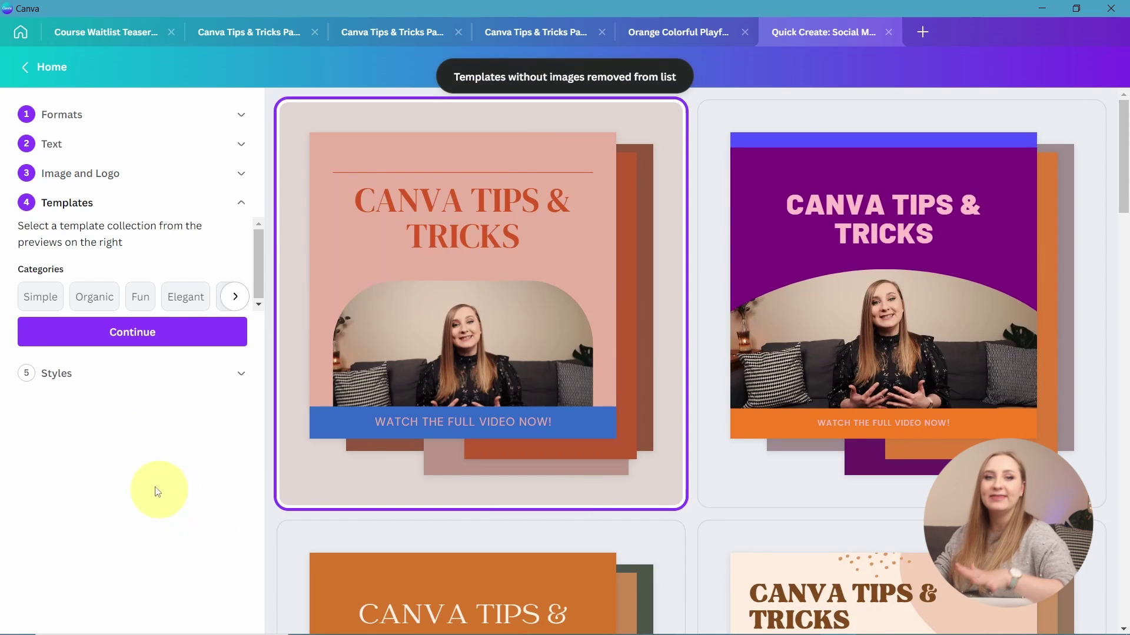
pyautogui.click(125, 375)
# - Apply Pottery Class colours, shuffled twice, and the League Spartan/Libre Baskerville brand fonts
pyautogui.click(187, 431)
pyautogui.click(188, 434)
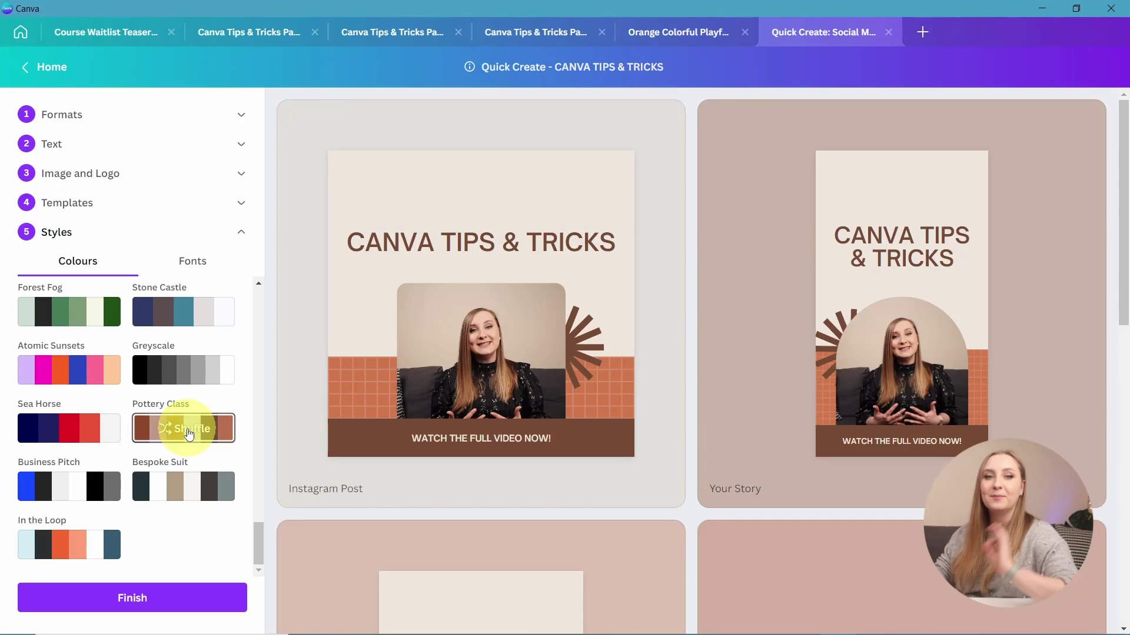
pyautogui.click(189, 434)
pyautogui.scroll(-10, 766, 409)
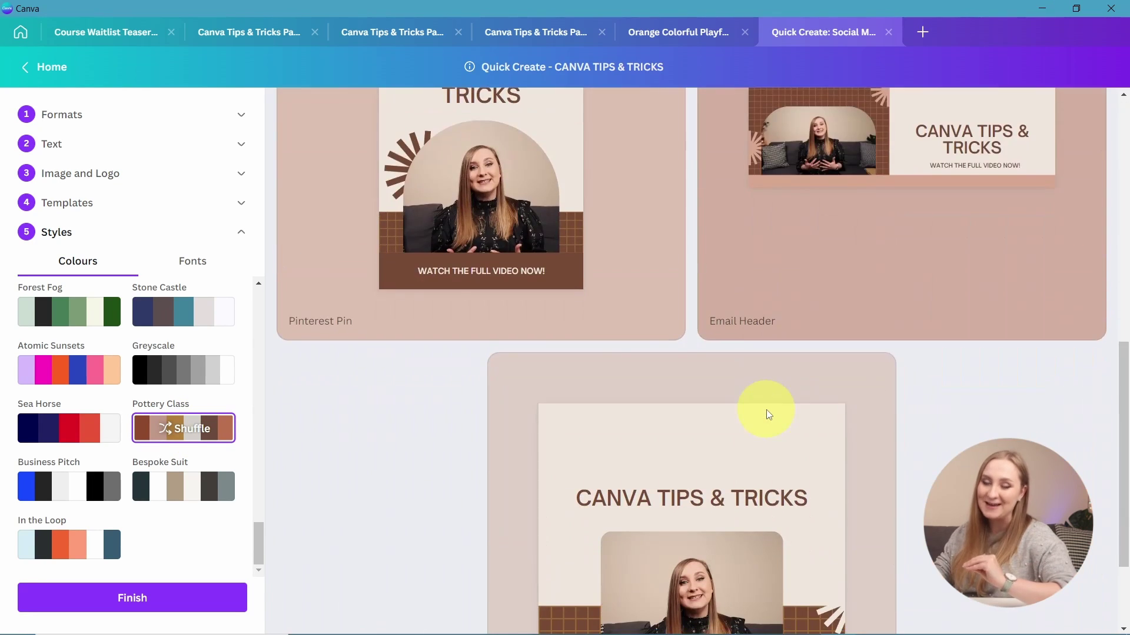
pyautogui.scroll(-2, 766, 410)
pyautogui.click(199, 261)
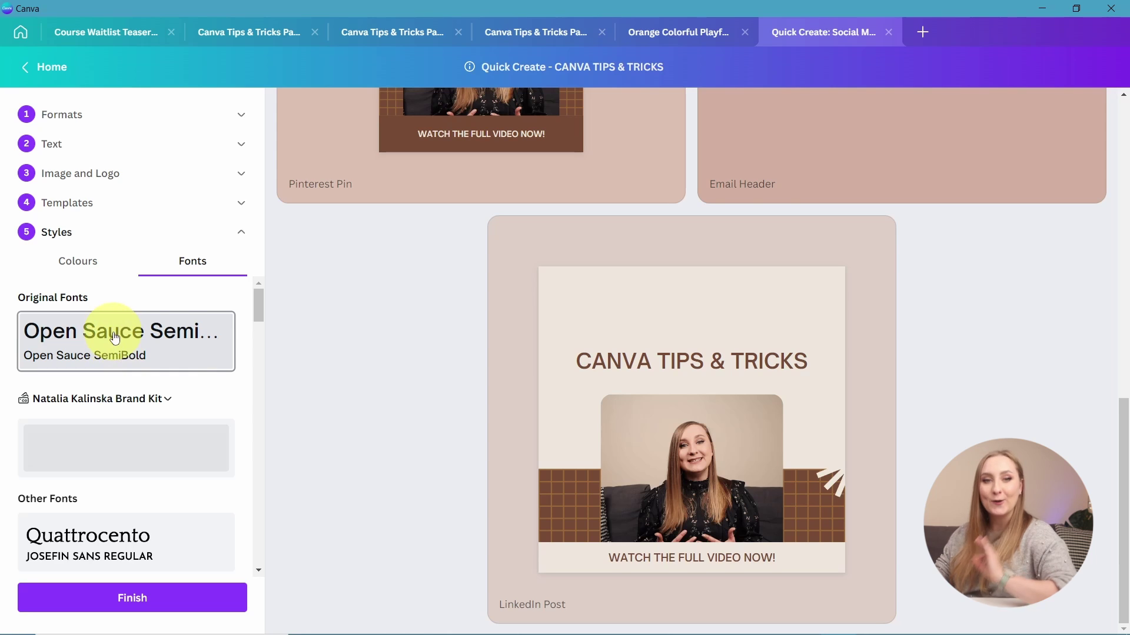
pyautogui.click(154, 445)
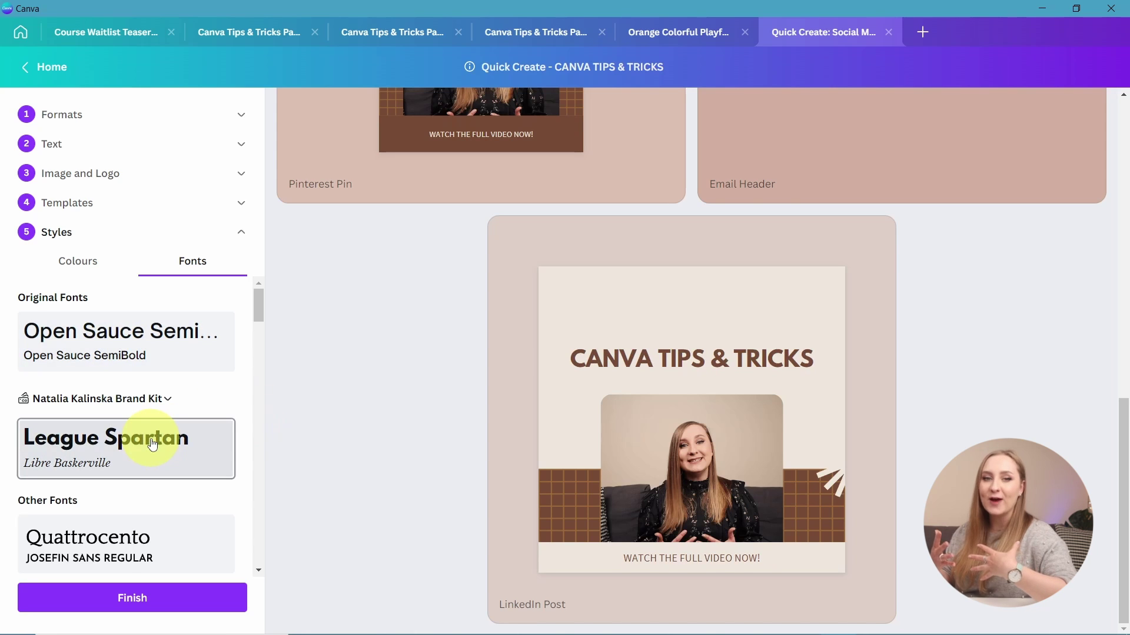
pyautogui.scroll(10, 487, 421)
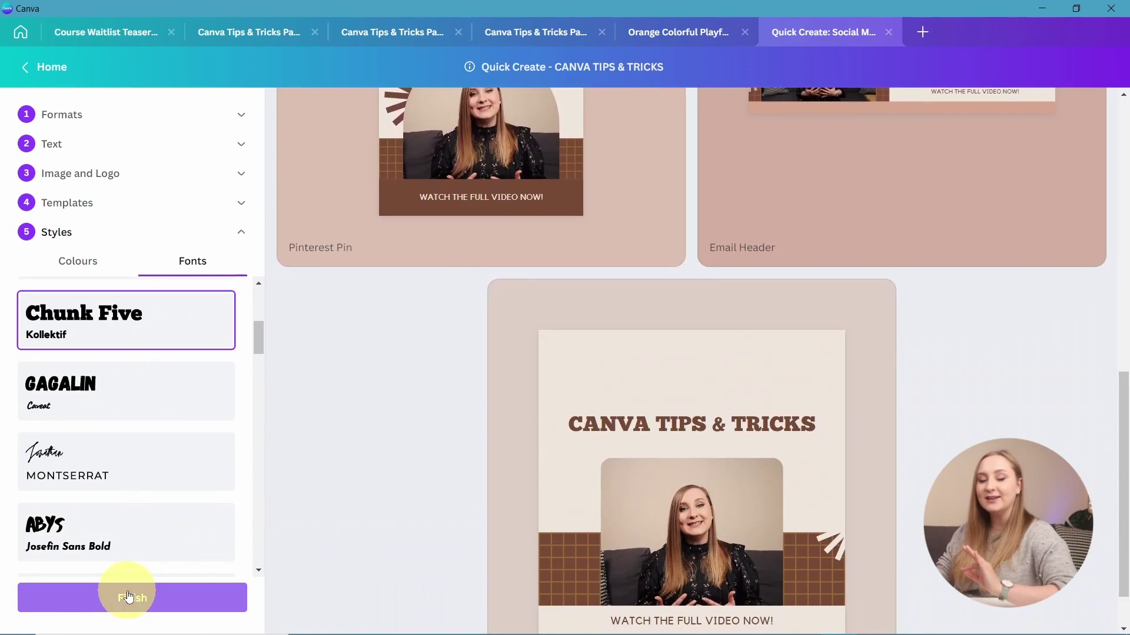
# - Finish the generated social collection and download the ready designs
pyautogui.click(128, 597)
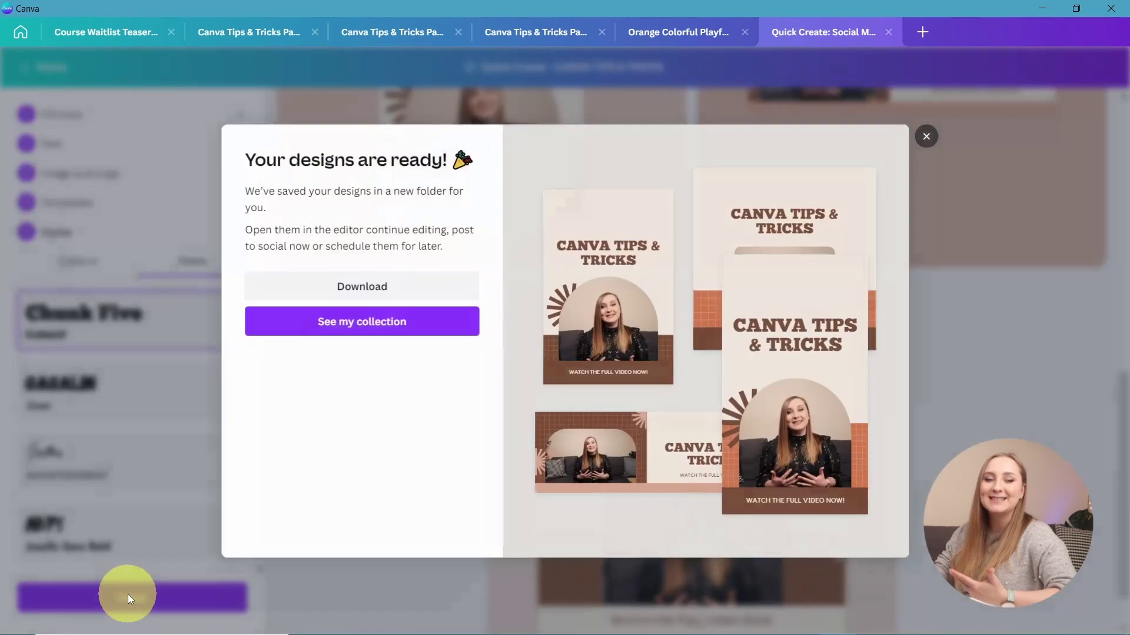
pyautogui.click(390, 288)
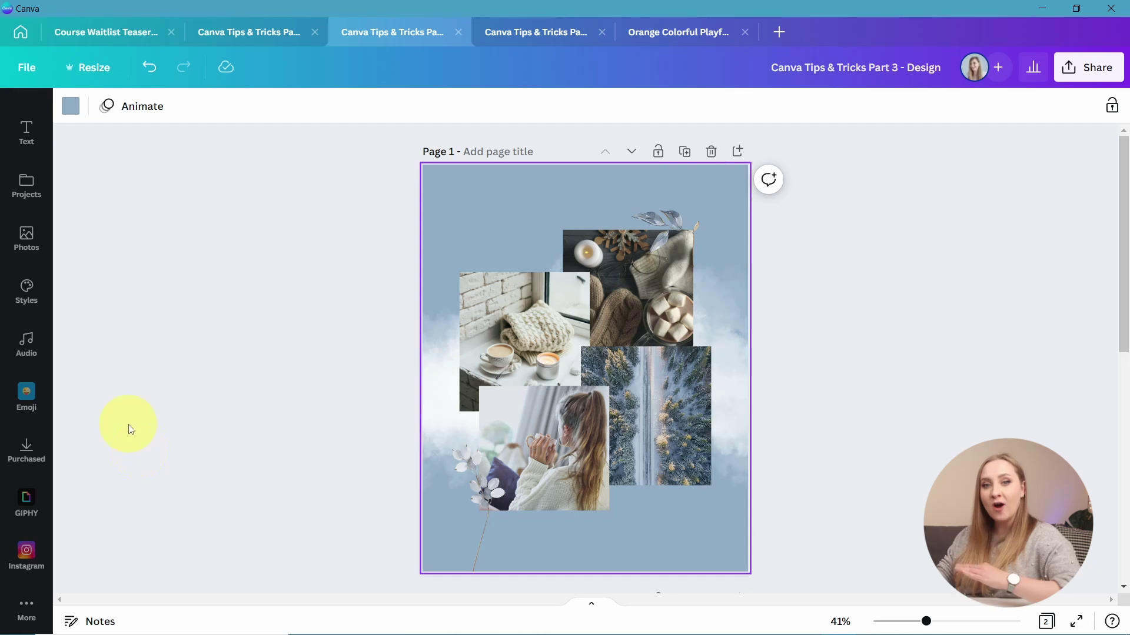
# - Search the apps for 'DRAW' and open the Draw app
pyautogui.click(27, 608)
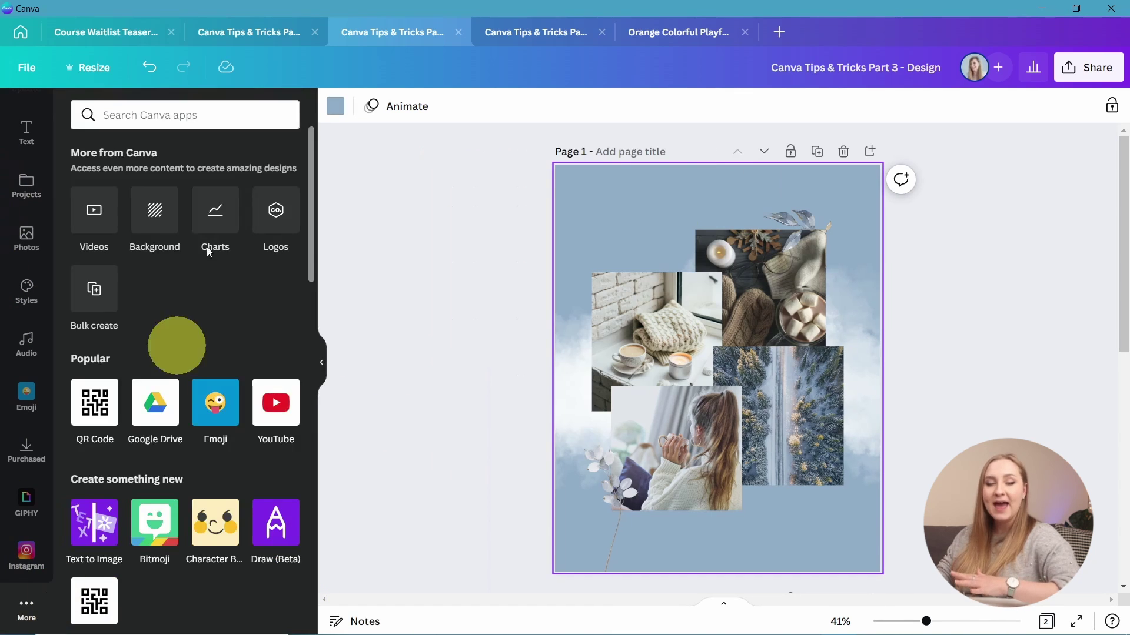
pyautogui.click(214, 114)
pyautogui.write('DRAW')
pyautogui.press('Return')
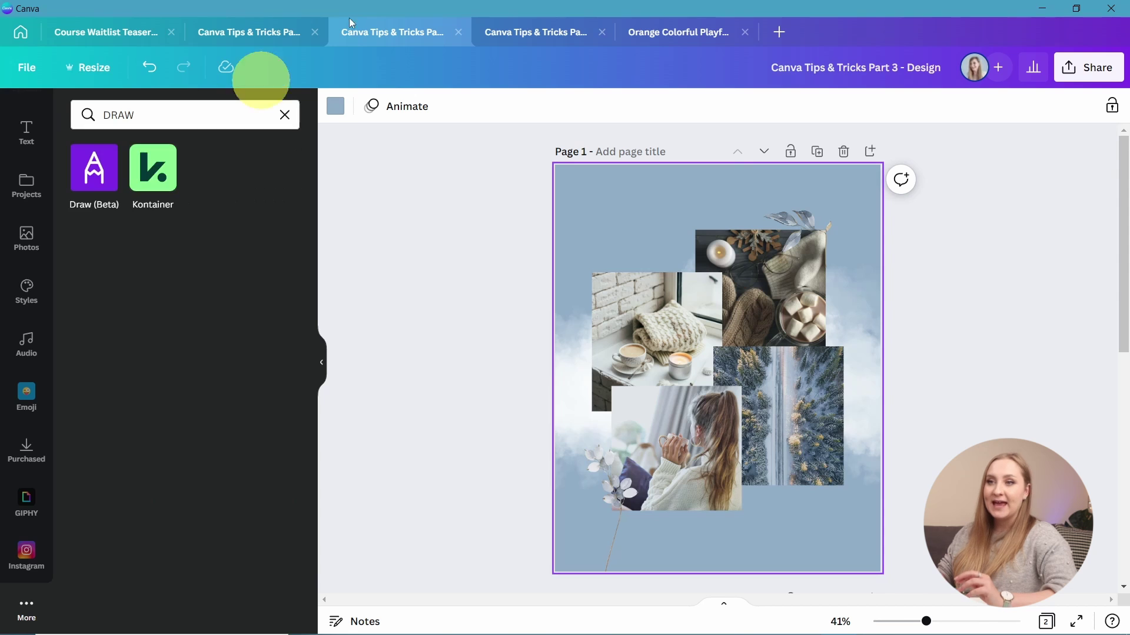
pyautogui.click(106, 184)
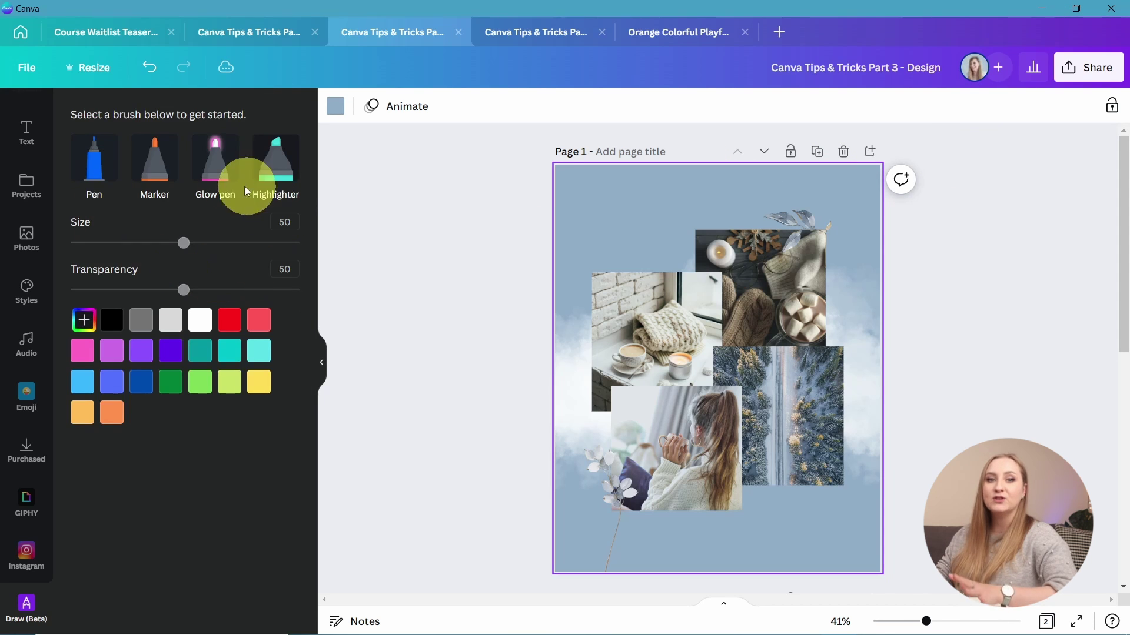
# - Try the pen, marker, glow pen and highlighter brushes, lowering transparency and opening the colour palette
pyautogui.click(97, 167)
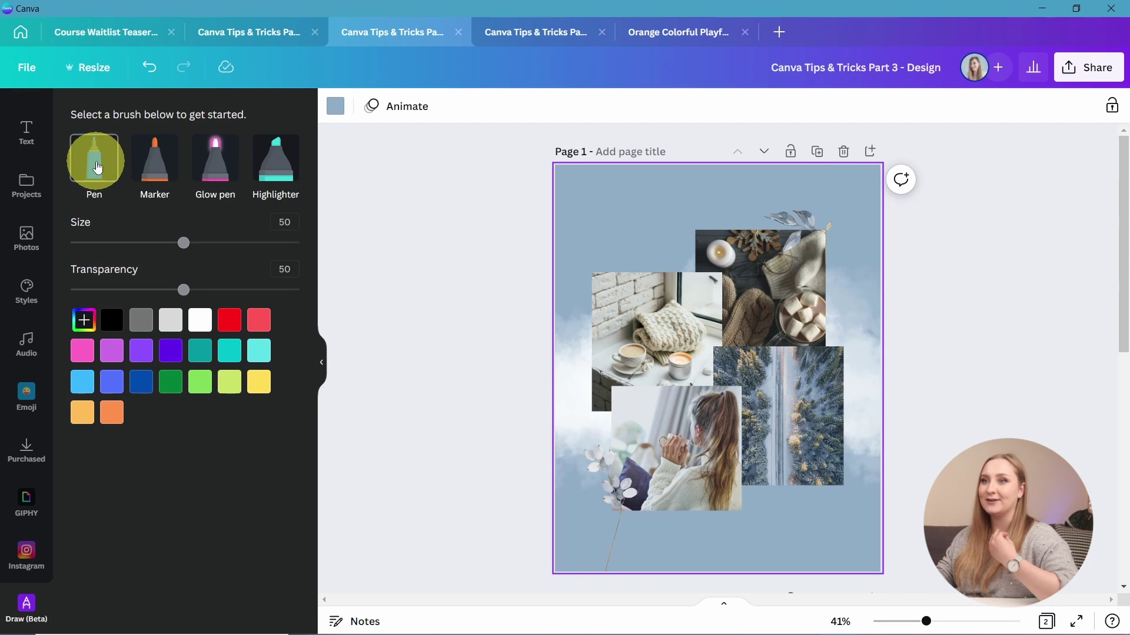
pyautogui.click(157, 171)
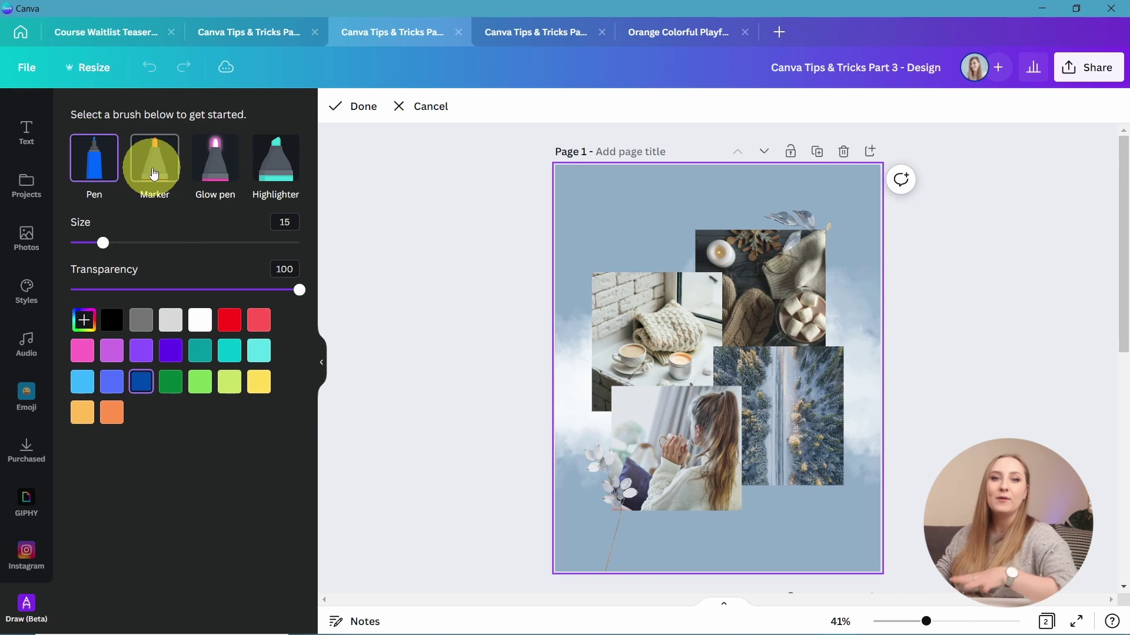
pyautogui.click(213, 175)
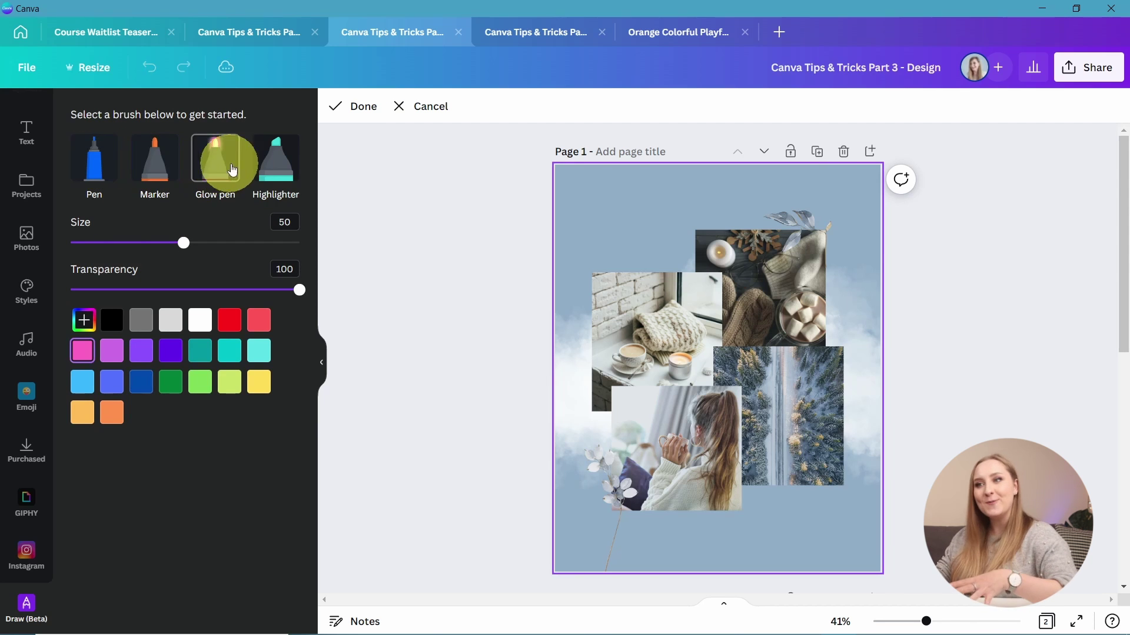
pyautogui.click(266, 170)
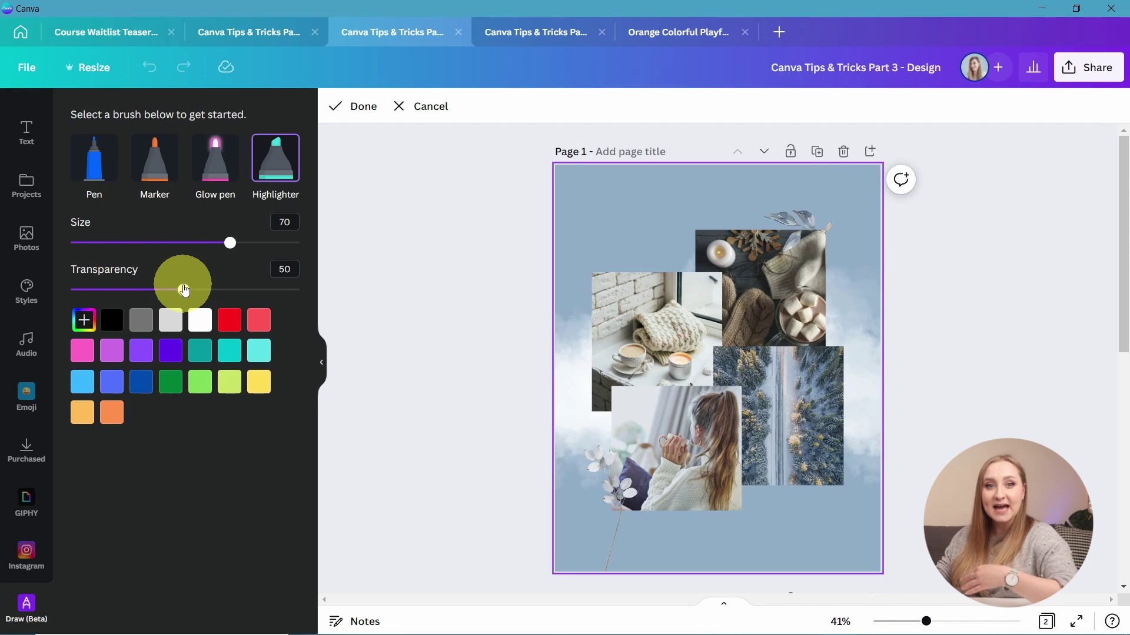
pyautogui.moveTo(184, 290); pyautogui.dragTo(168, 290)
pyautogui.click(84, 319)
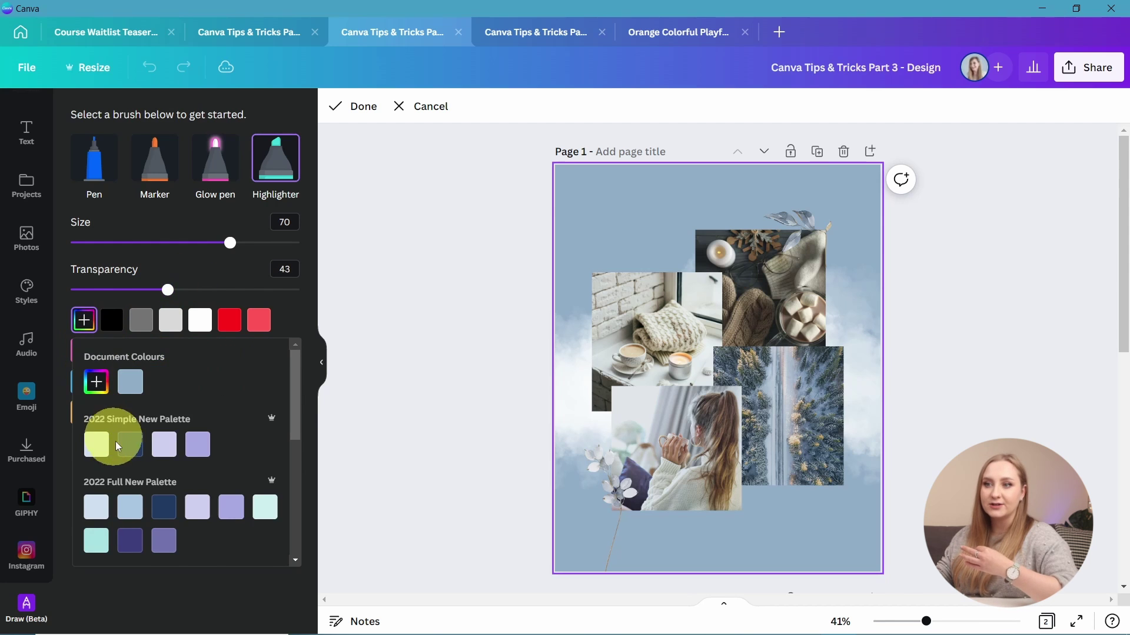
# - Draw a white glowing heart near the top-left of the page and finish drawing
pyautogui.moveTo(623, 209)
pyautogui.mouseDown()
pyautogui.moveTo(636, 252)
pyautogui.moveTo(625, 212)
pyautogui.mouseUp()
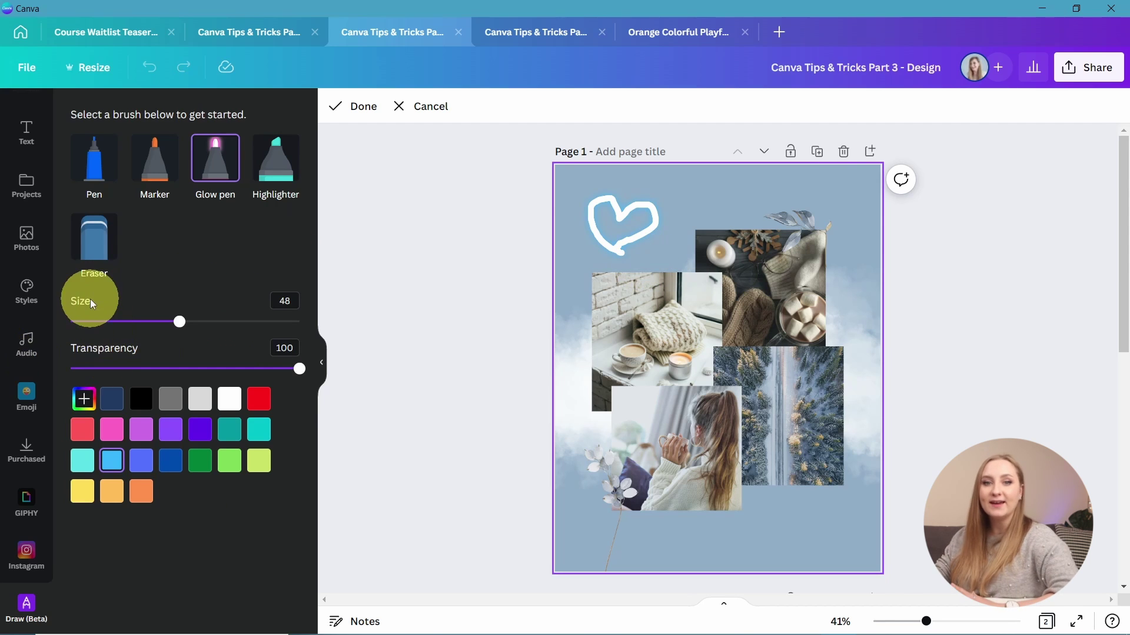
pyautogui.click(96, 250)
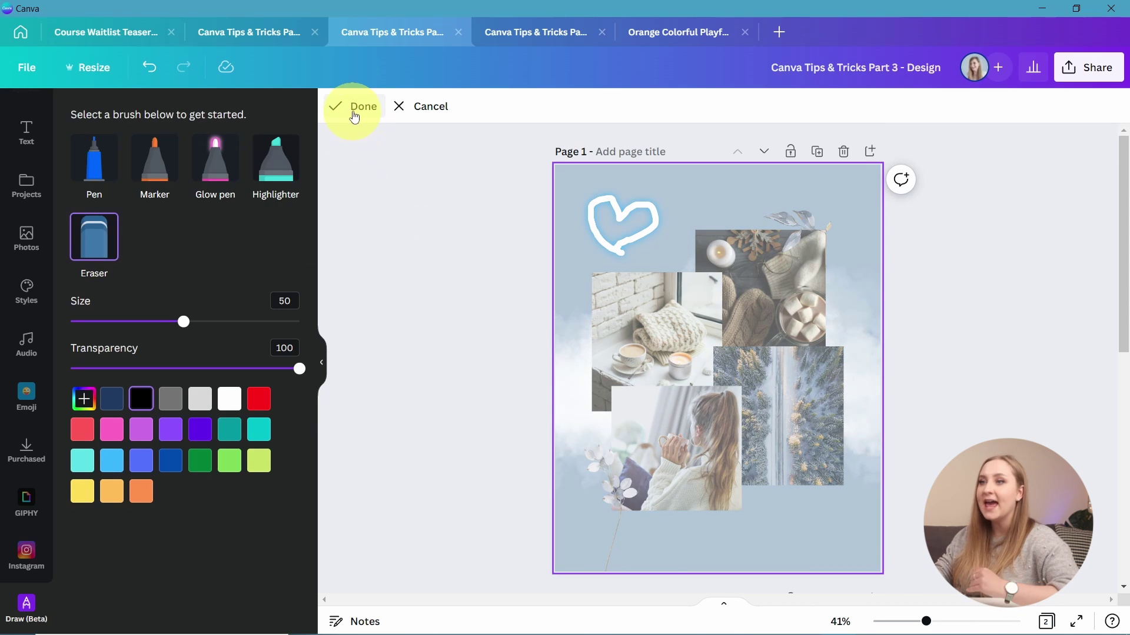
pyautogui.click(354, 109)
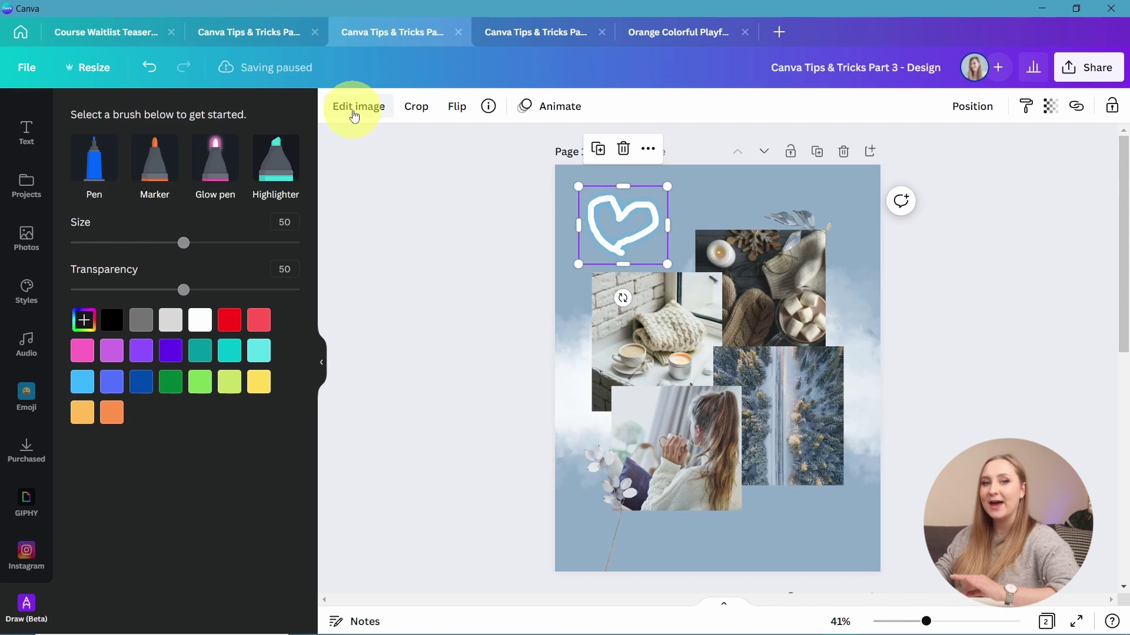
# - Shift the heart up and right, then drag its corner to enlarge it
pyautogui.moveTo(642, 251)
pyautogui.mouseDown()
pyautogui.moveTo(675, 266)
pyautogui.moveTo(656, 291)
pyautogui.moveTo(627, 220)
pyautogui.moveTo(630, 230)
pyautogui.mouseUp()
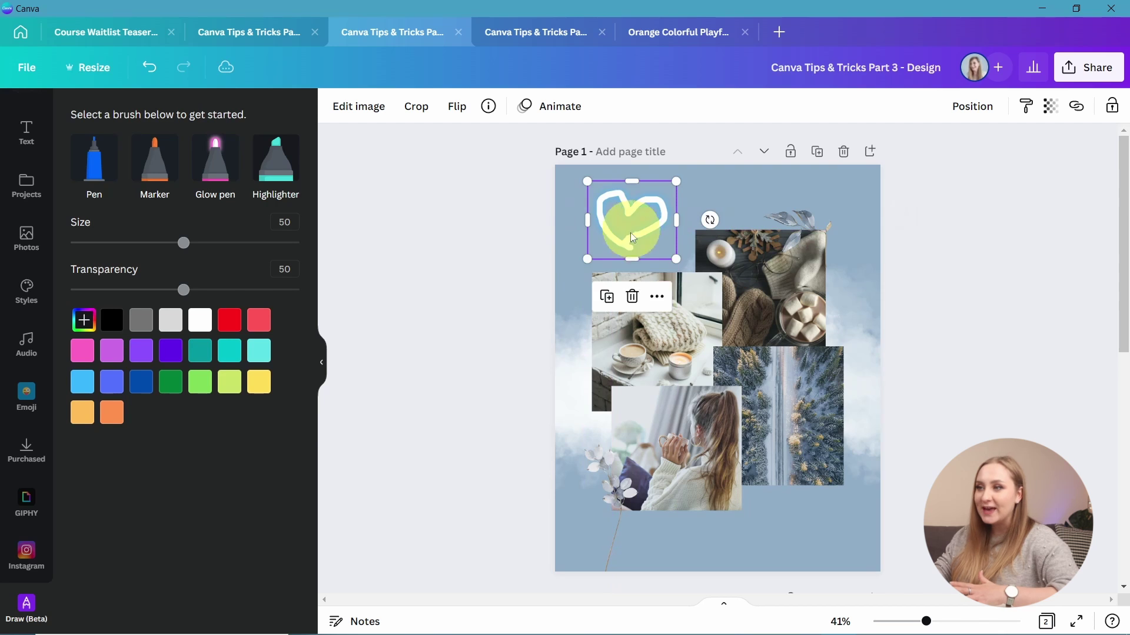
pyautogui.moveTo(671, 264)
pyautogui.mouseDown()
pyautogui.moveTo(695, 293)
pyautogui.moveTo(676, 275)
pyautogui.mouseUp()
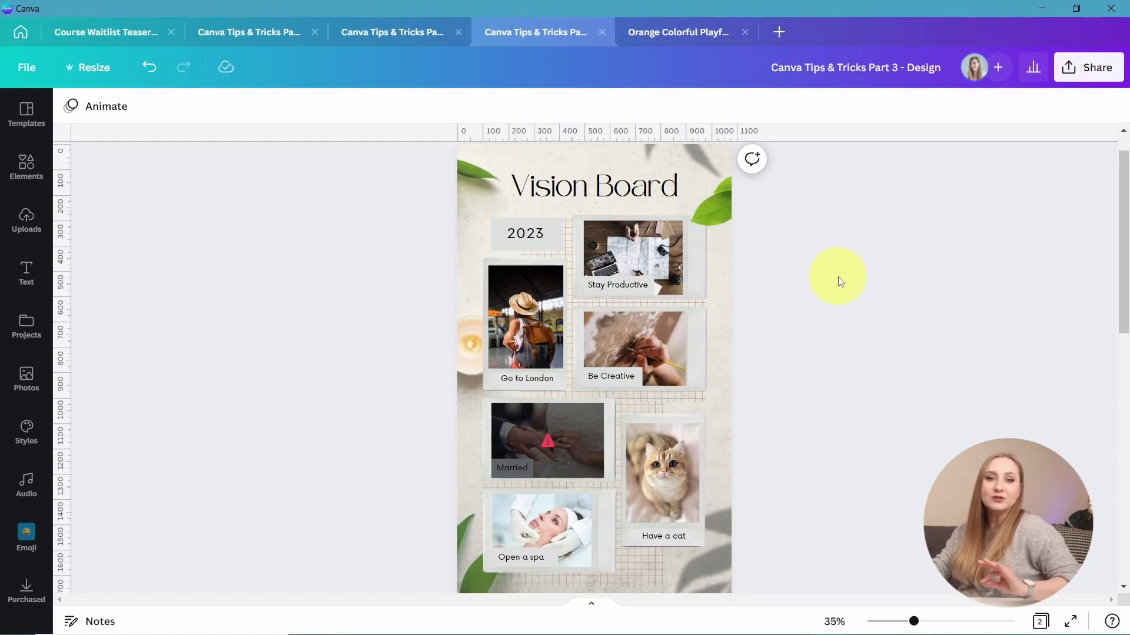
# - Choose PDF Print as the download file type
pyautogui.click(1093, 67)
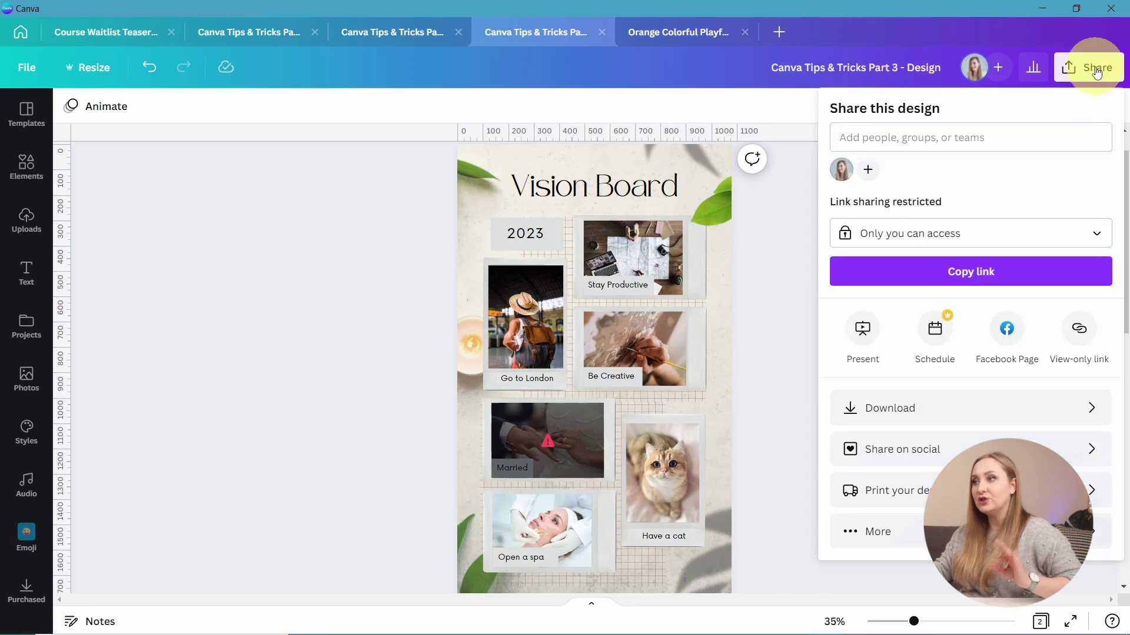
pyautogui.click(883, 406)
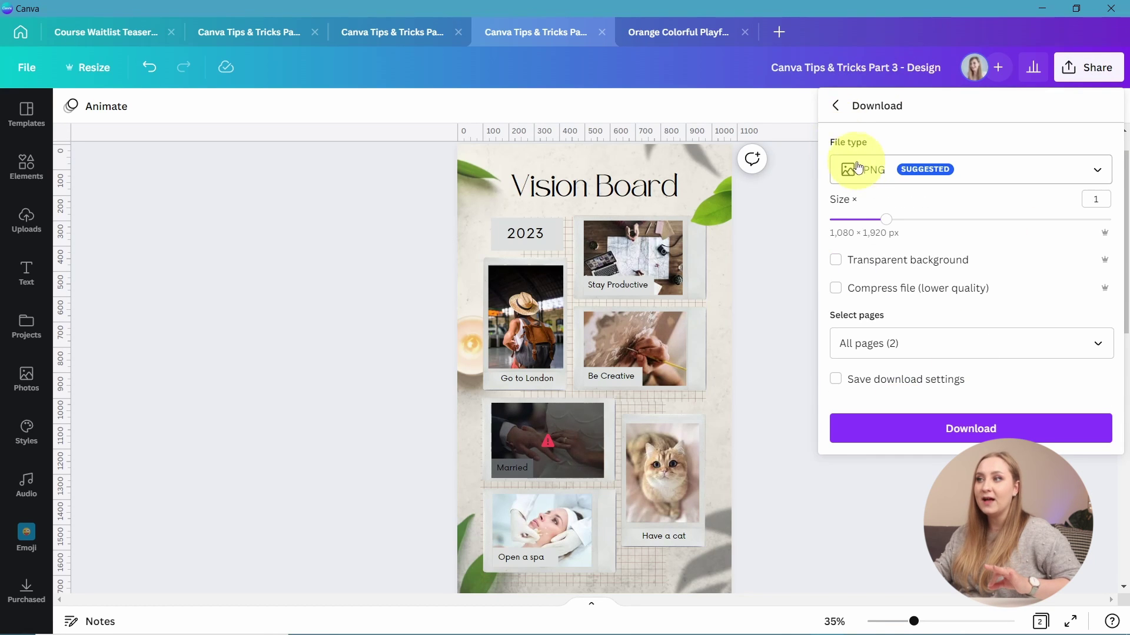
pyautogui.click(869, 169)
pyautogui.click(897, 347)
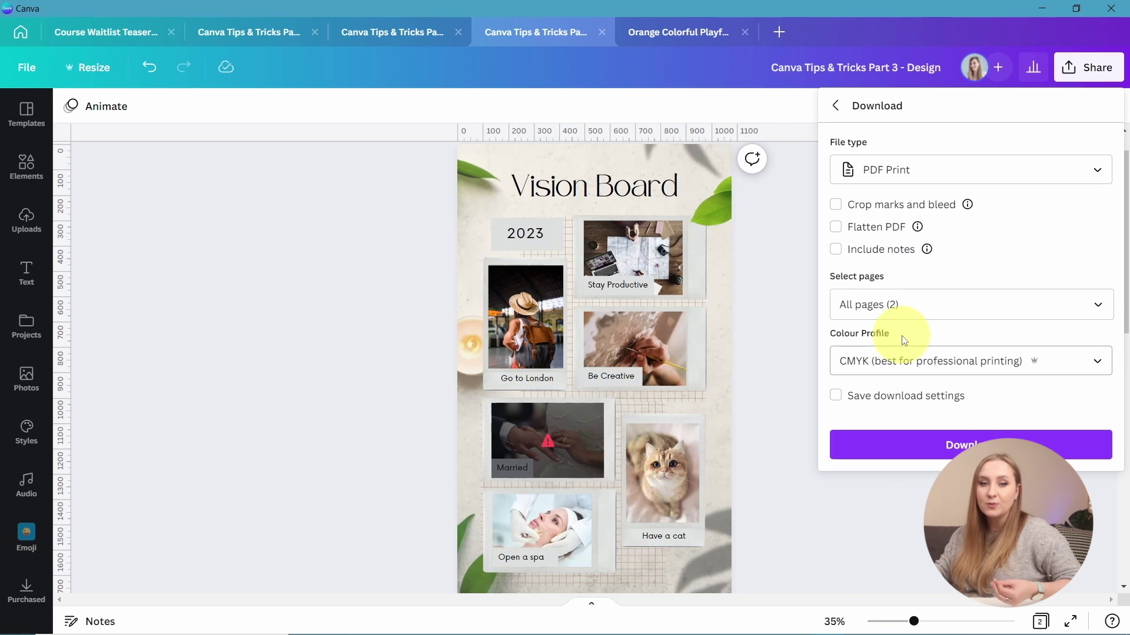
# - Set the colour profile to CMYK and enable crop marks and bleed
pyautogui.click(896, 365)
pyautogui.click(888, 397)
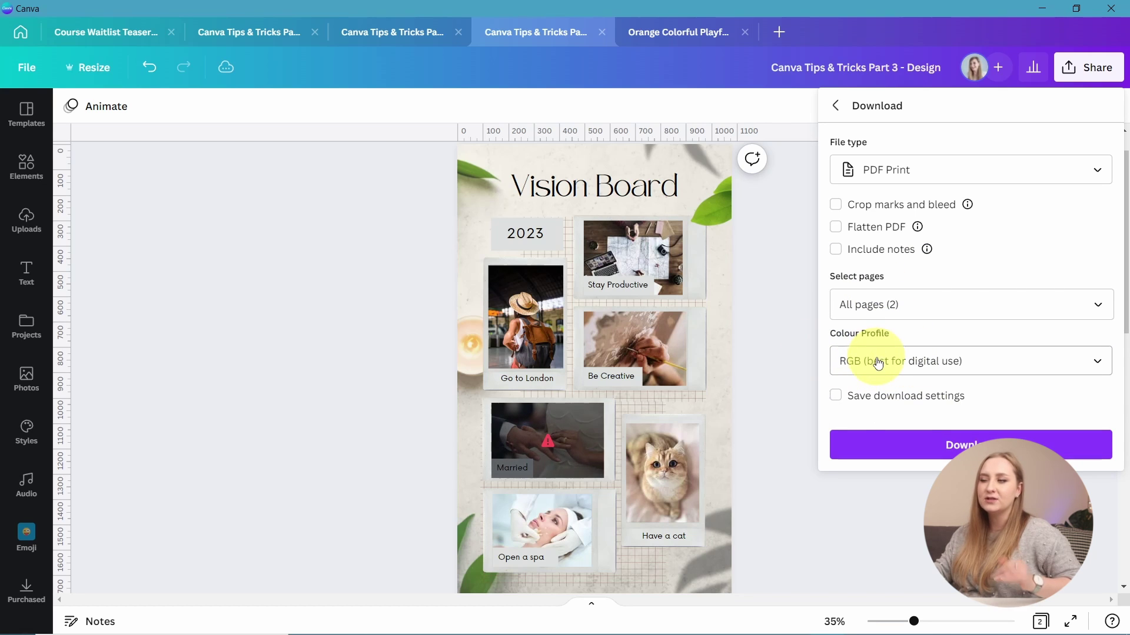
pyautogui.click(870, 361)
pyautogui.click(872, 431)
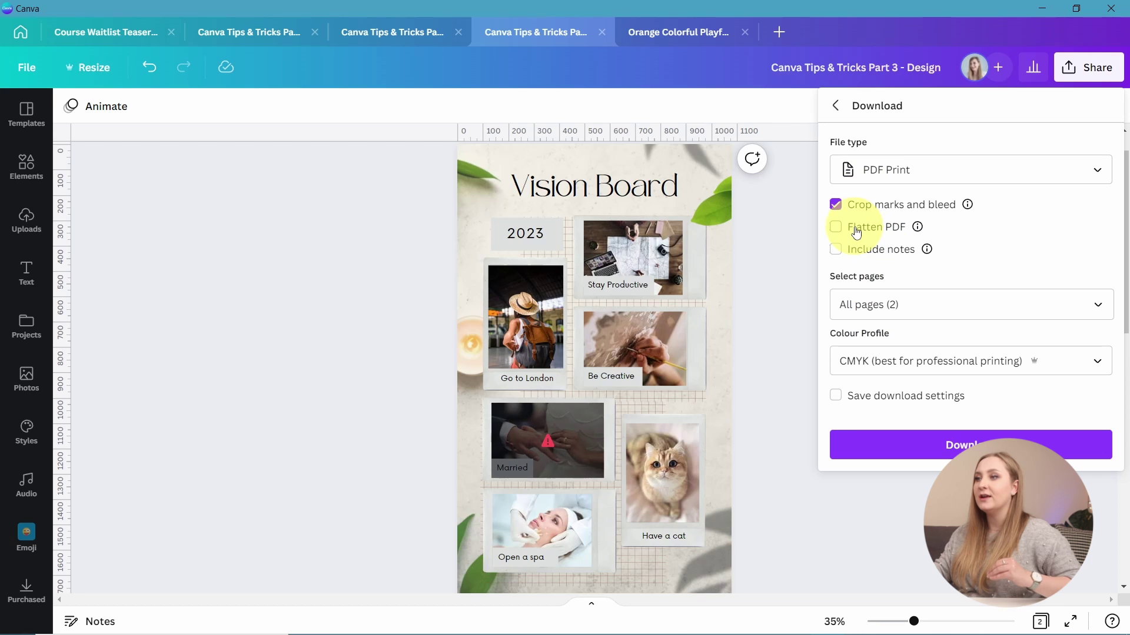
pyautogui.click(867, 260)
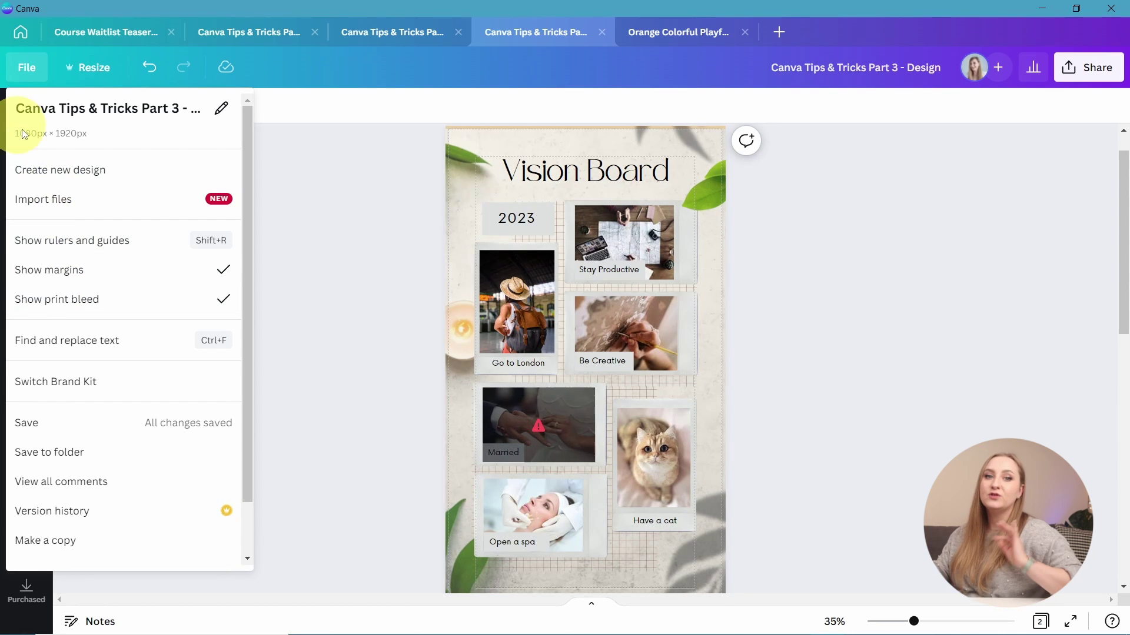
# - Check the Show print bleed option in the File menu, then close it
pyautogui.click(24, 66)
pyautogui.click(25, 66)
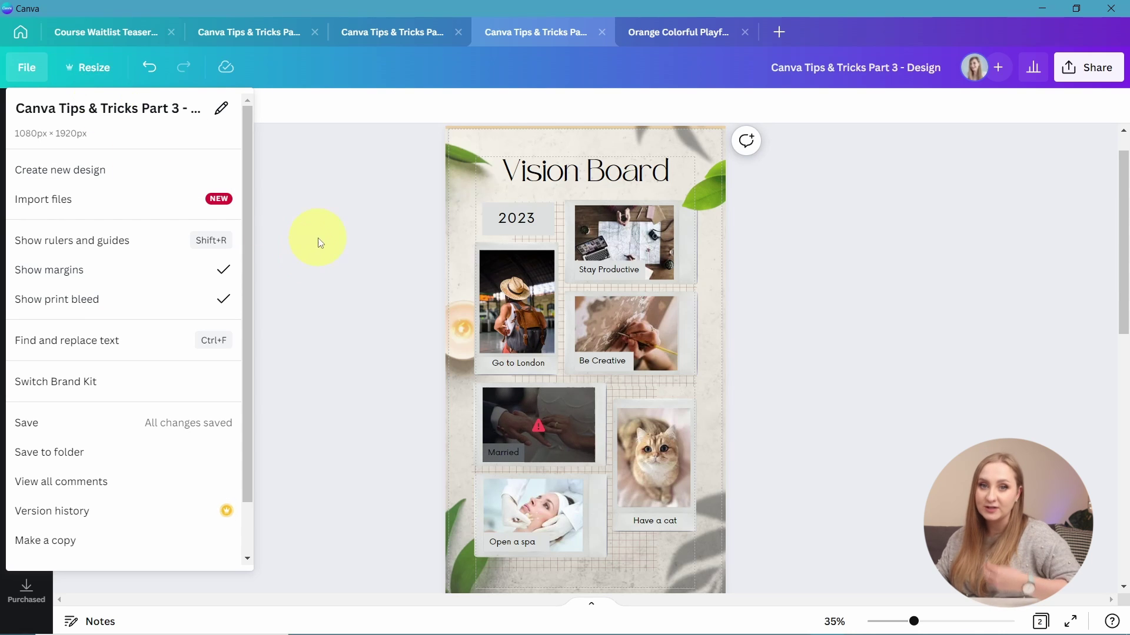
pyautogui.click(334, 281)
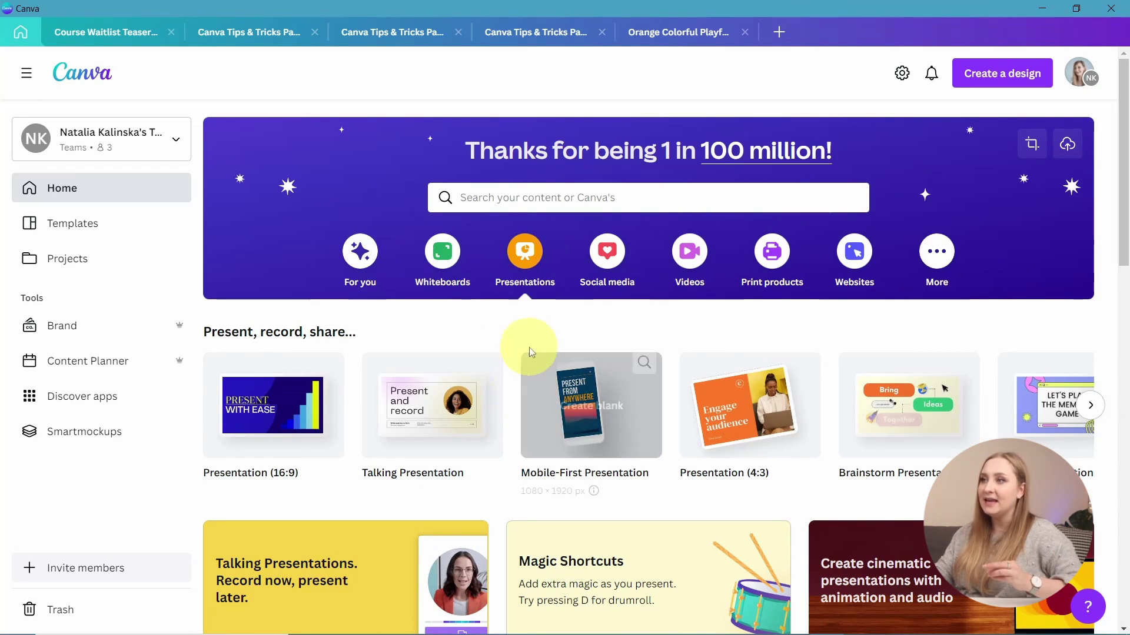
# - Create a blank 16:9 presentation, try Title Page with Photo and Title Page layouts, then switch presentations
pyautogui.click(259, 436)
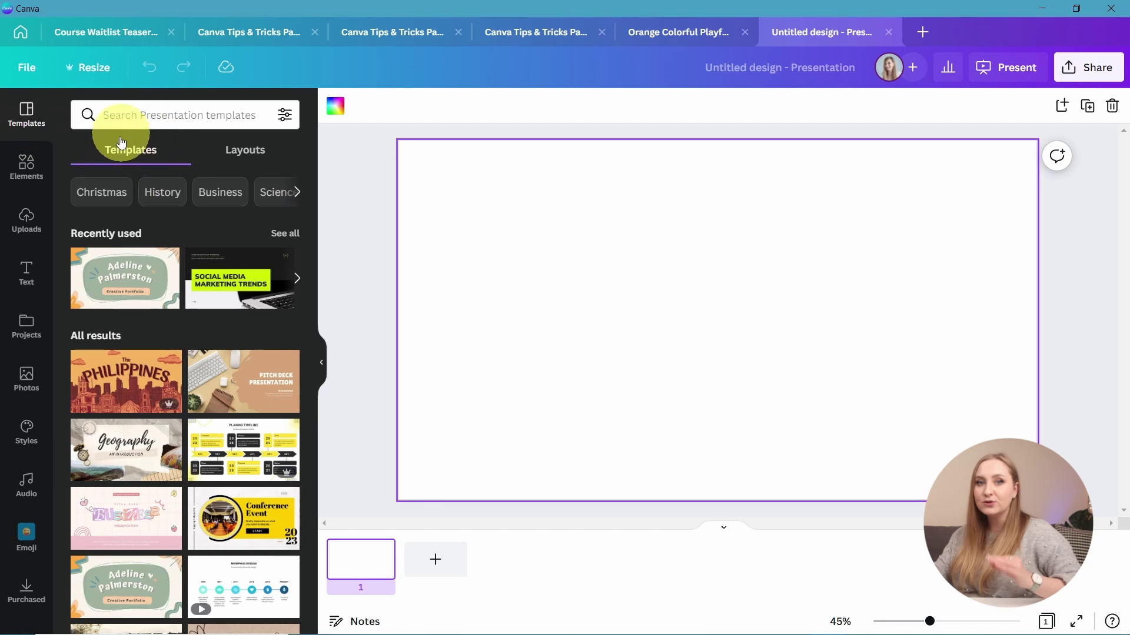
pyautogui.click(245, 154)
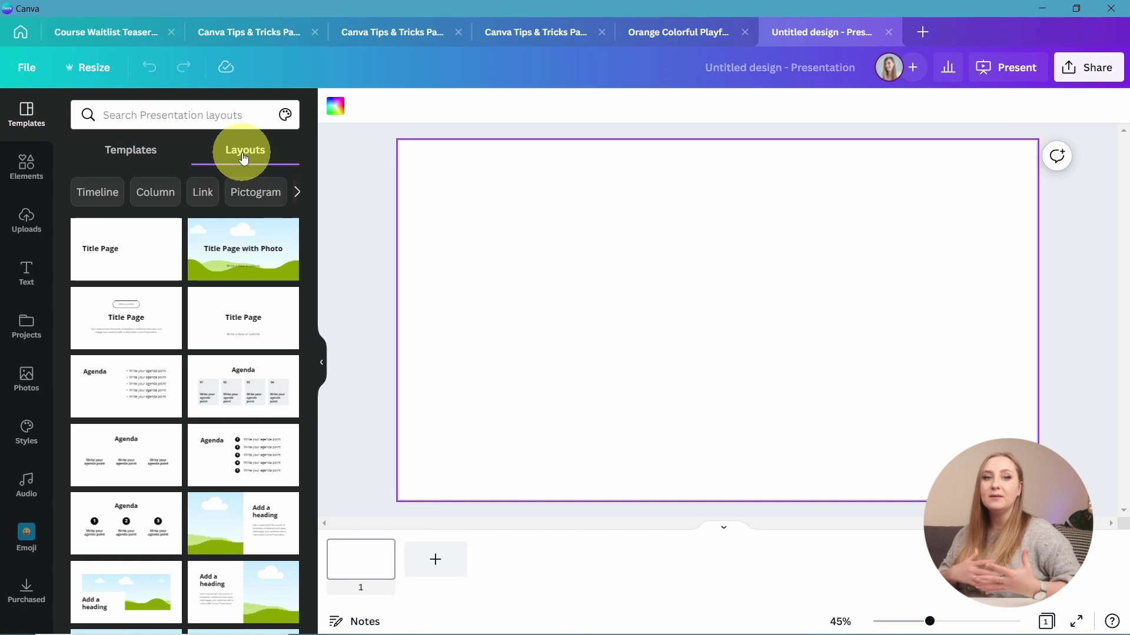
pyautogui.click(218, 275)
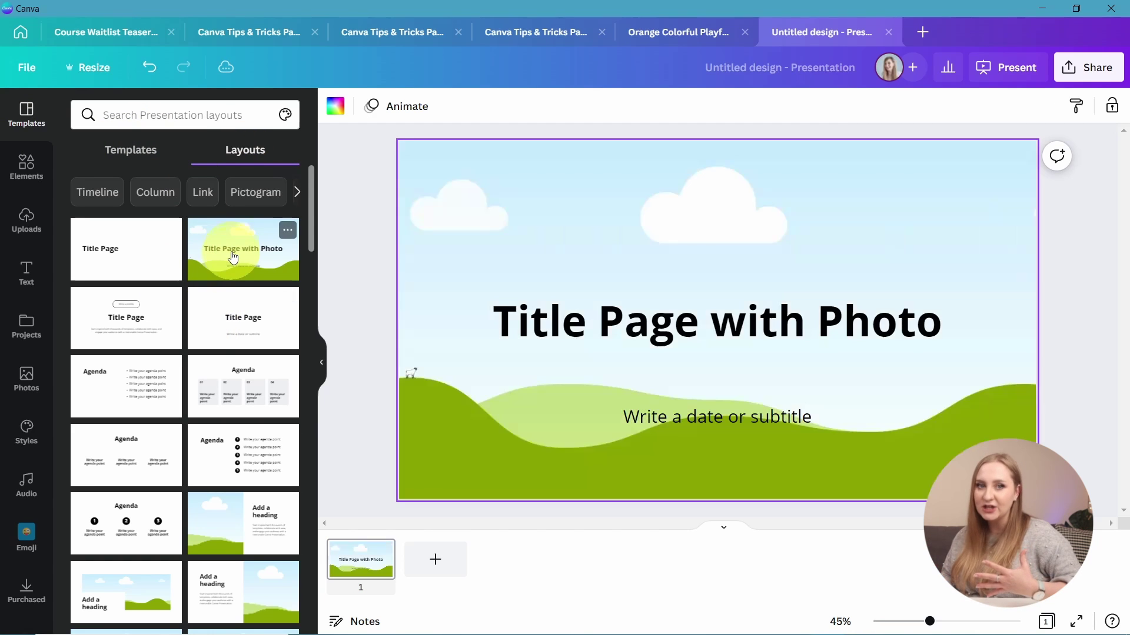
pyautogui.click(110, 302)
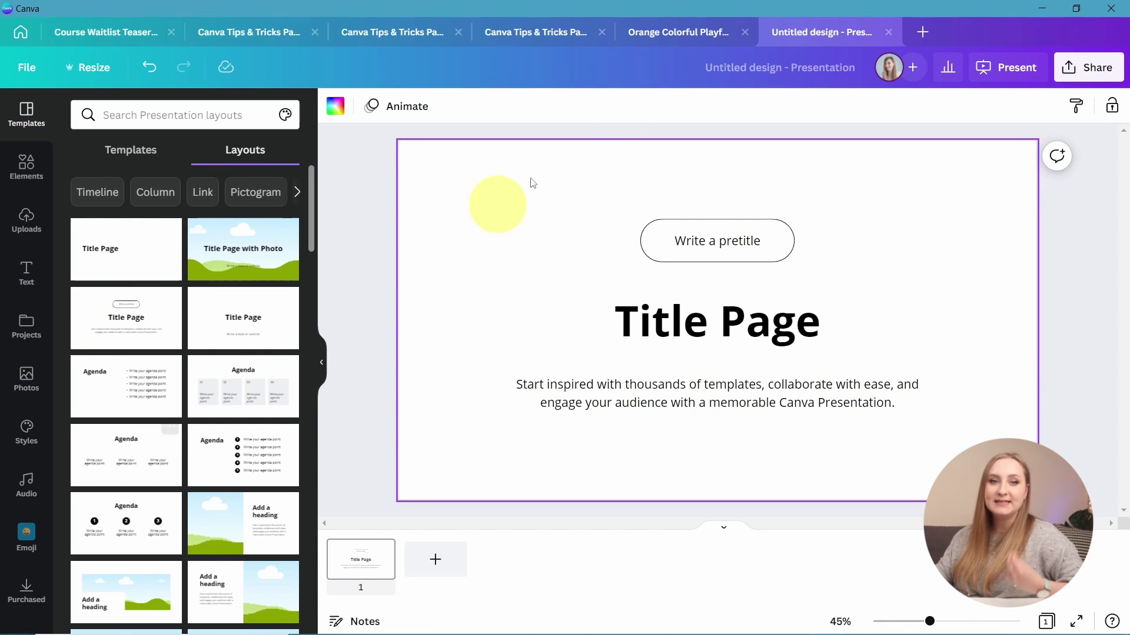
pyautogui.click(711, 29)
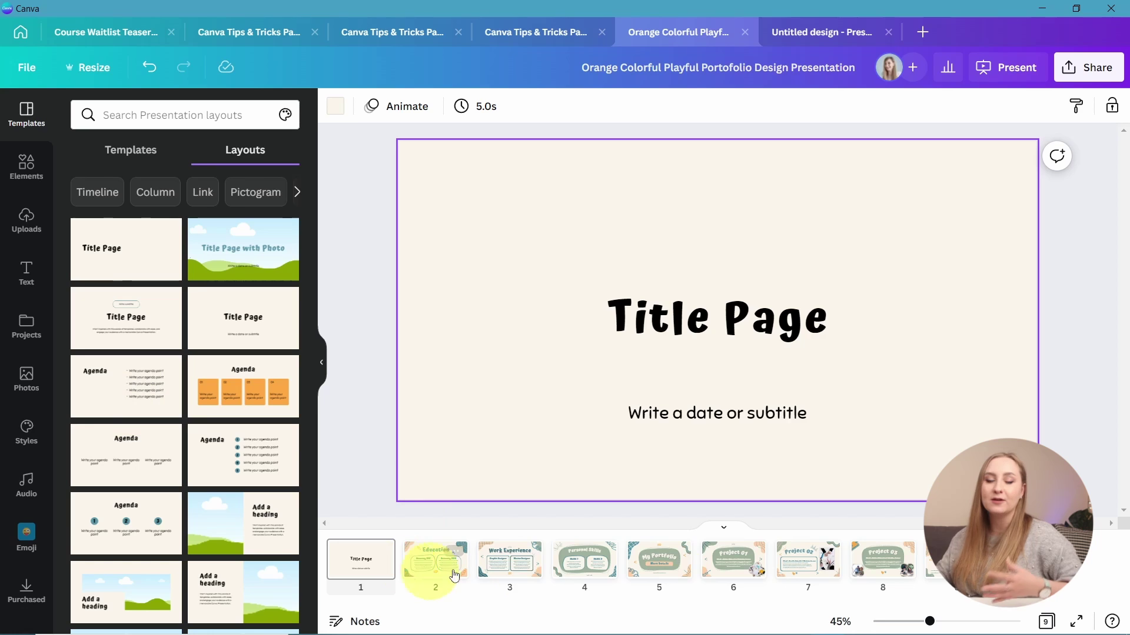
# - Add a new slide with the four-box Agenda layout and bring up the template's styles
pyautogui.click(1032, 559)
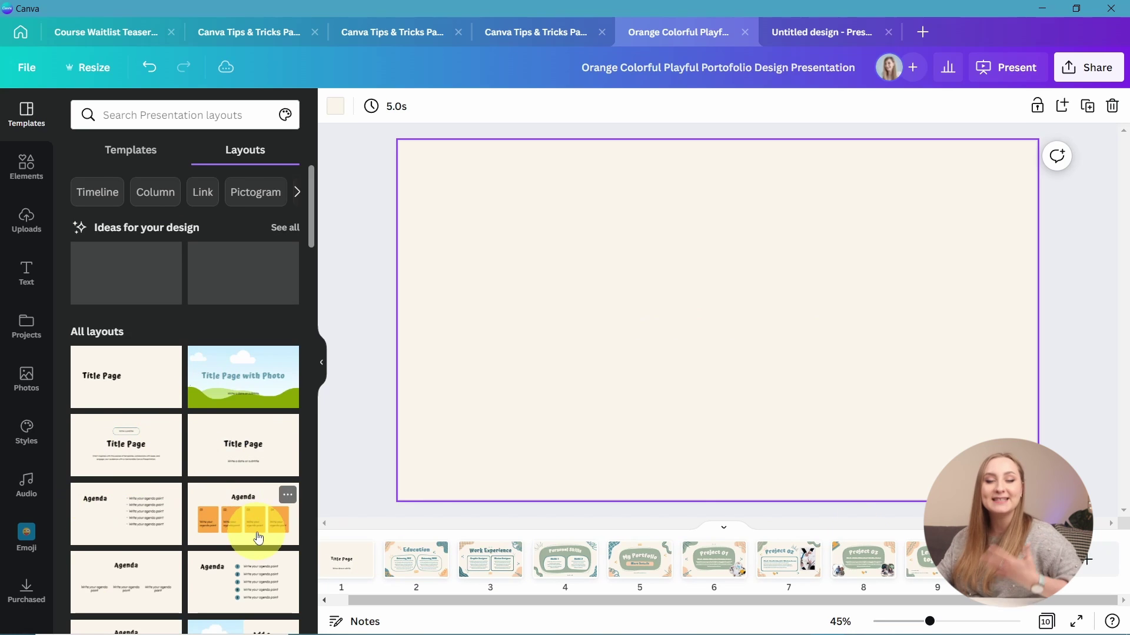
pyautogui.click(252, 524)
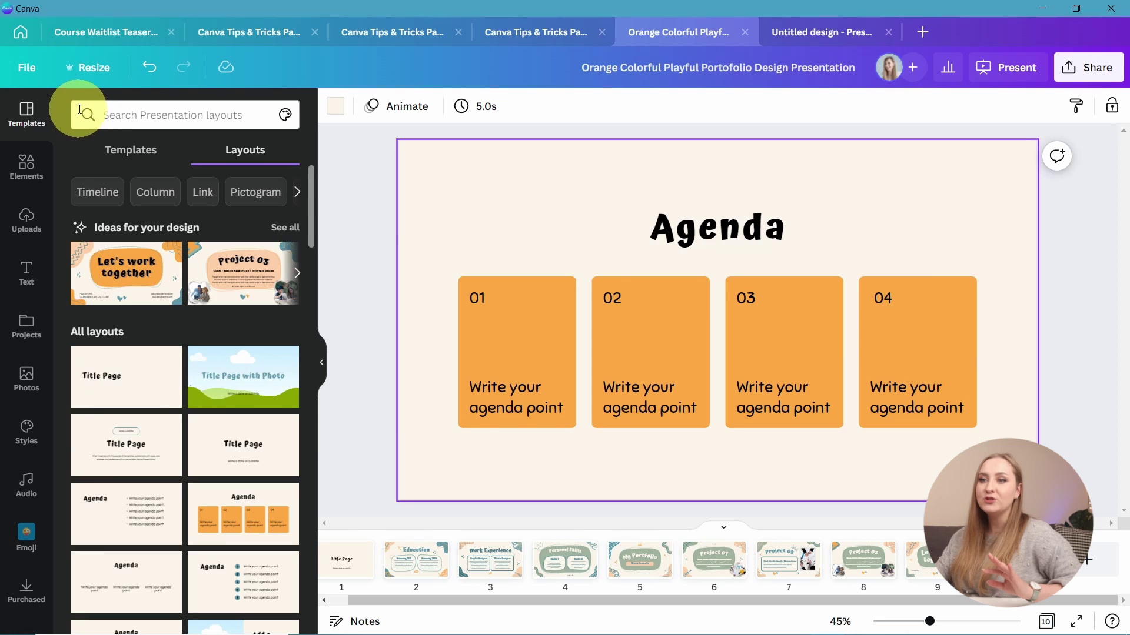
pyautogui.click(133, 150)
pyautogui.click(125, 273)
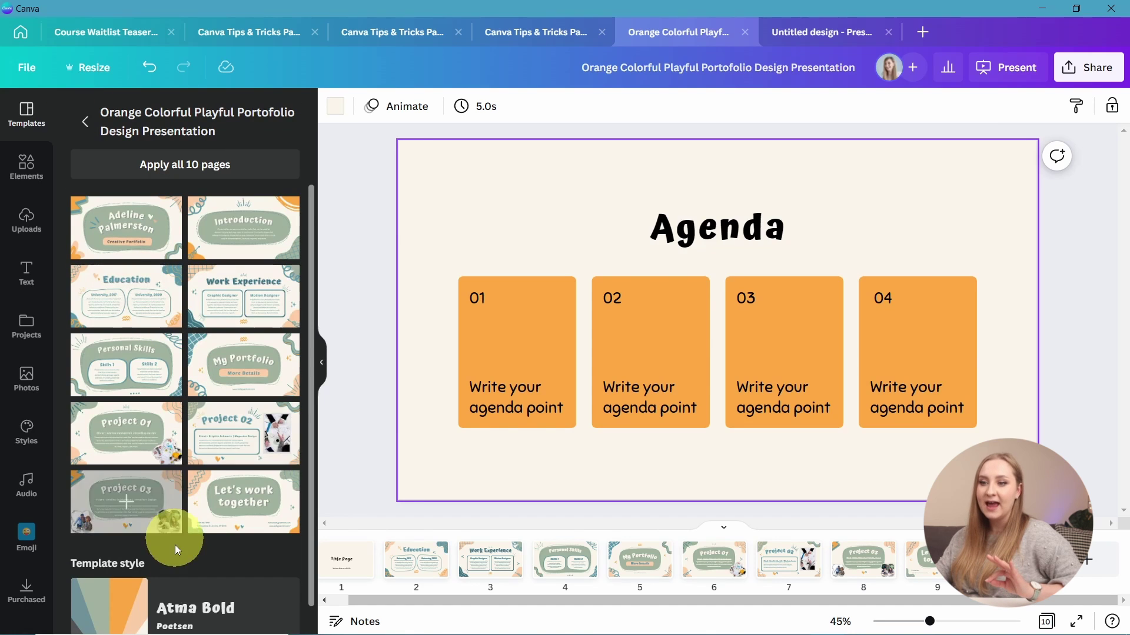
pyautogui.scroll(-1, 175, 545)
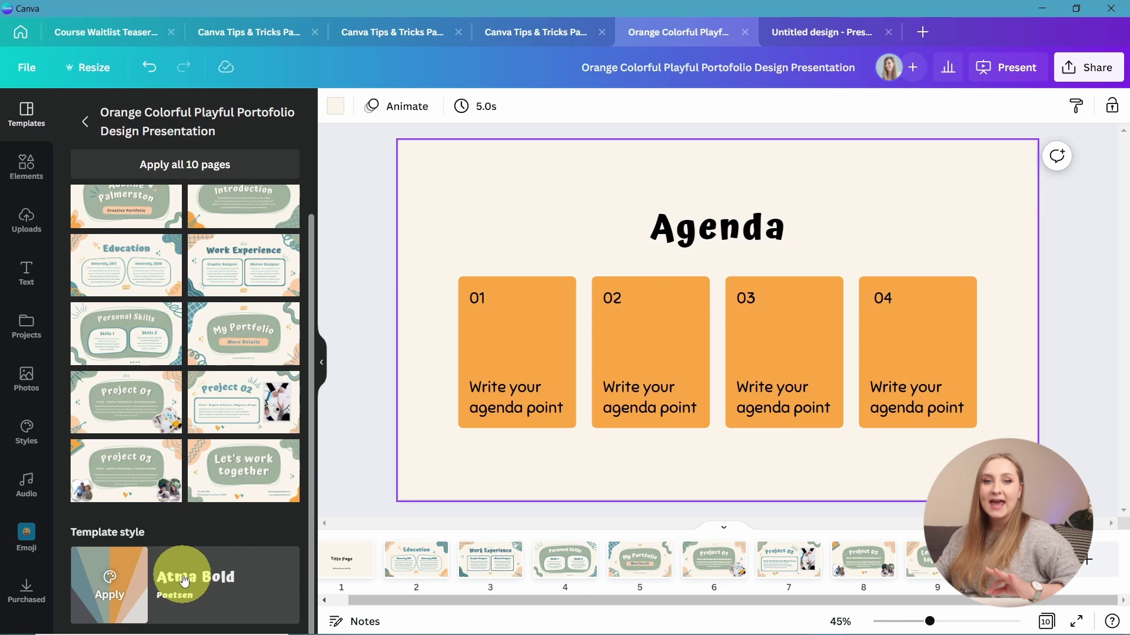
# - Apply the Atma Bold template style and shuffle its colours to sage green
pyautogui.click(184, 581)
pyautogui.click(167, 573)
pyautogui.click(169, 579)
pyautogui.click(168, 579)
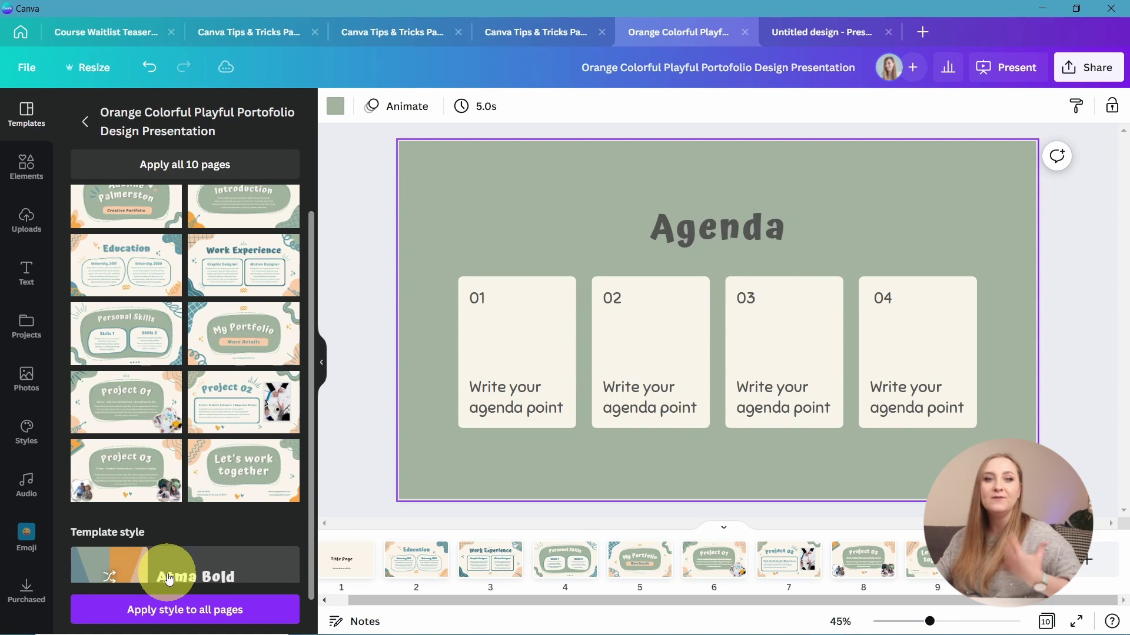
pyautogui.click(169, 580)
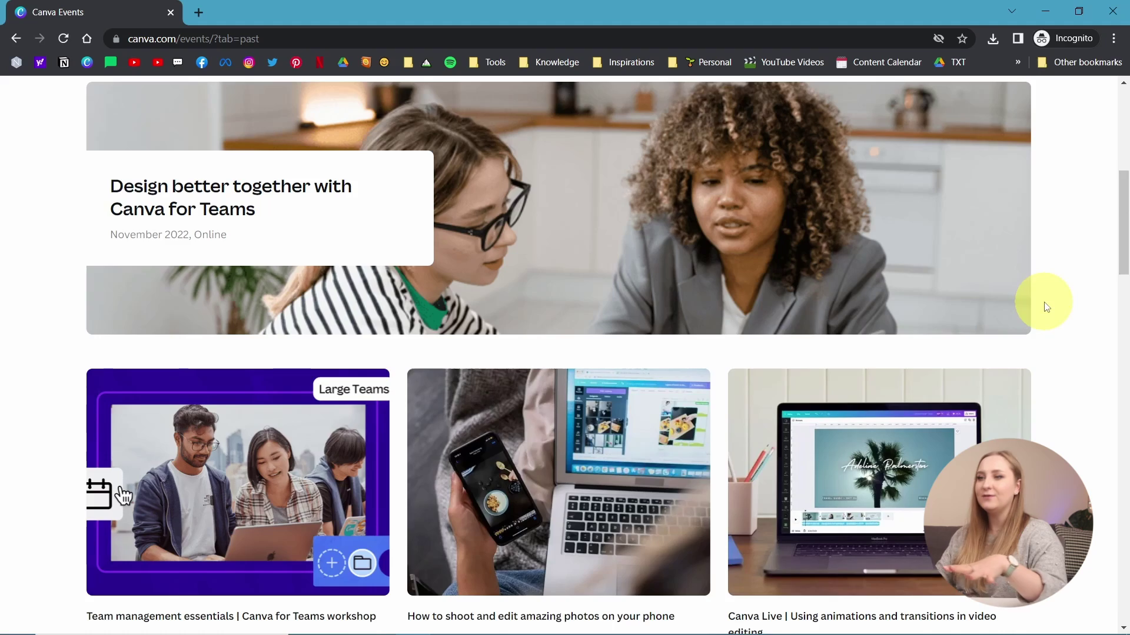
# - Show Upcoming events on the Events page and scroll to the first event card
pyautogui.scroll(4, 618, 232)
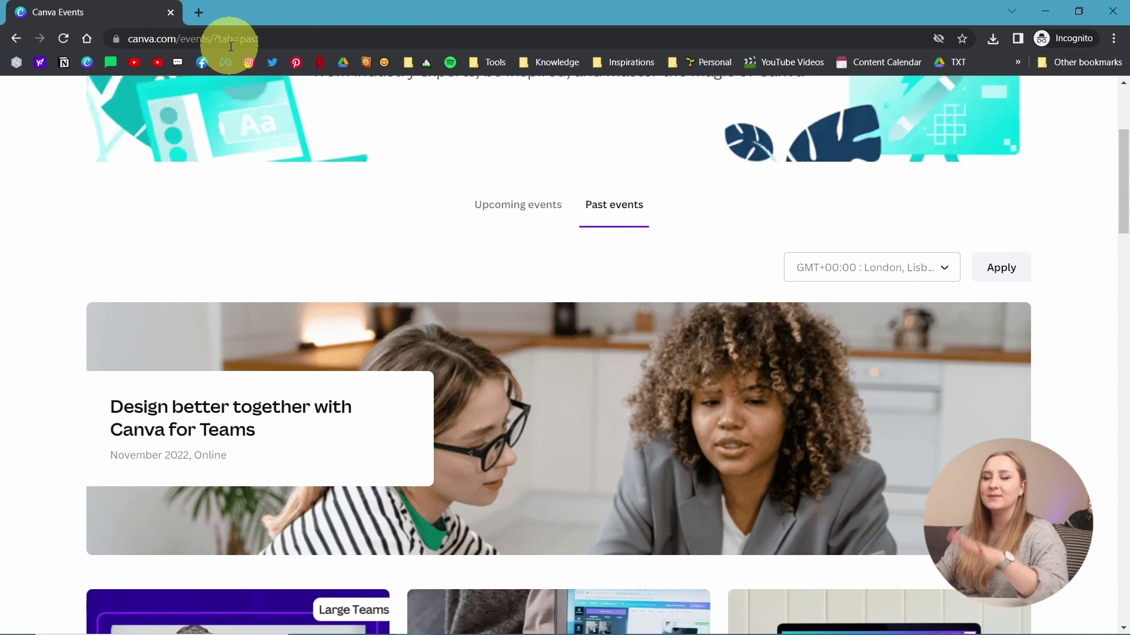
pyautogui.click(518, 204)
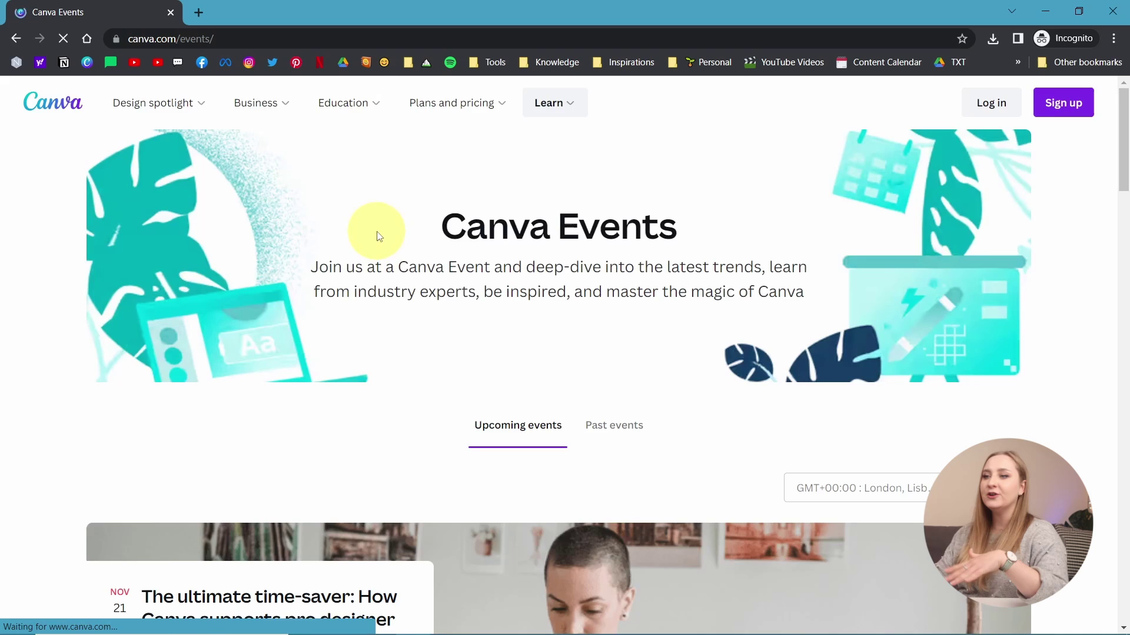
pyautogui.scroll(-1, 377, 247)
pyautogui.scroll(-5, 390, 256)
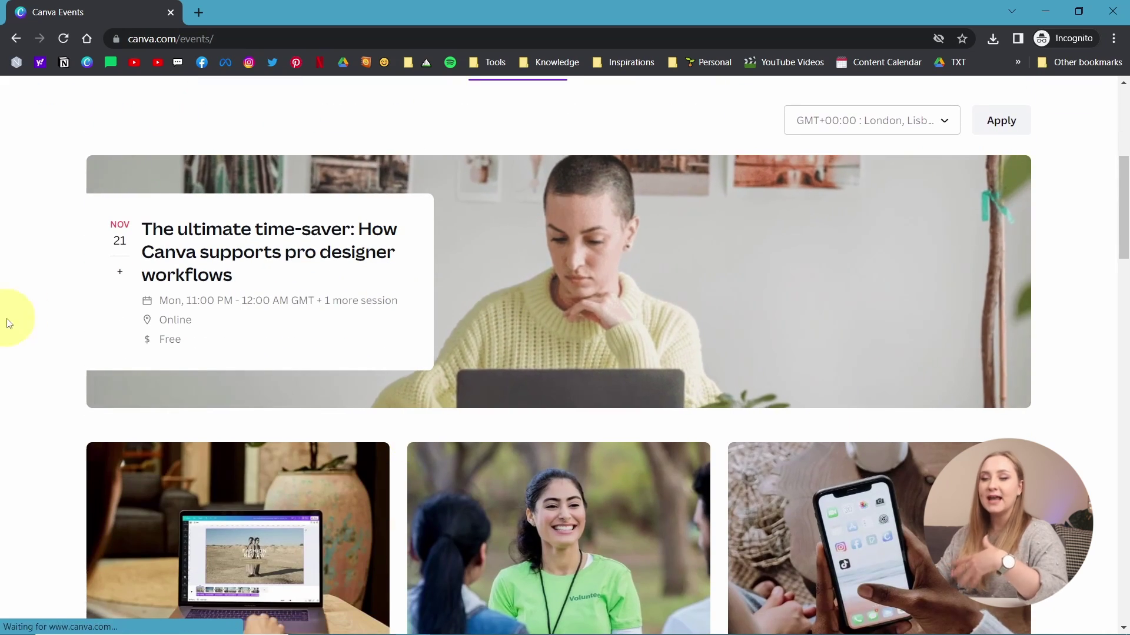